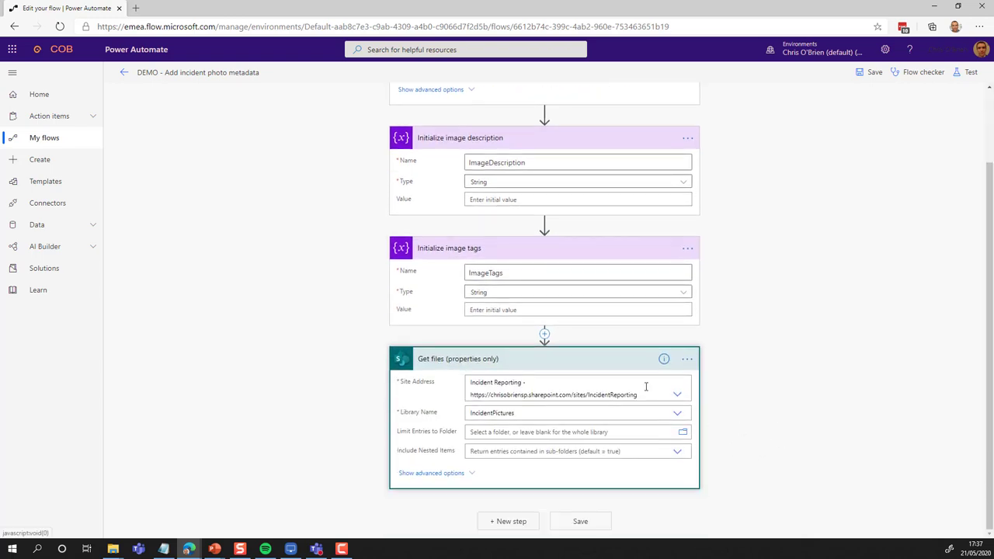
- Collapse the expanded cards of the file retrieval and variable initialization steps to tidy the flow view
left_click(599, 248)
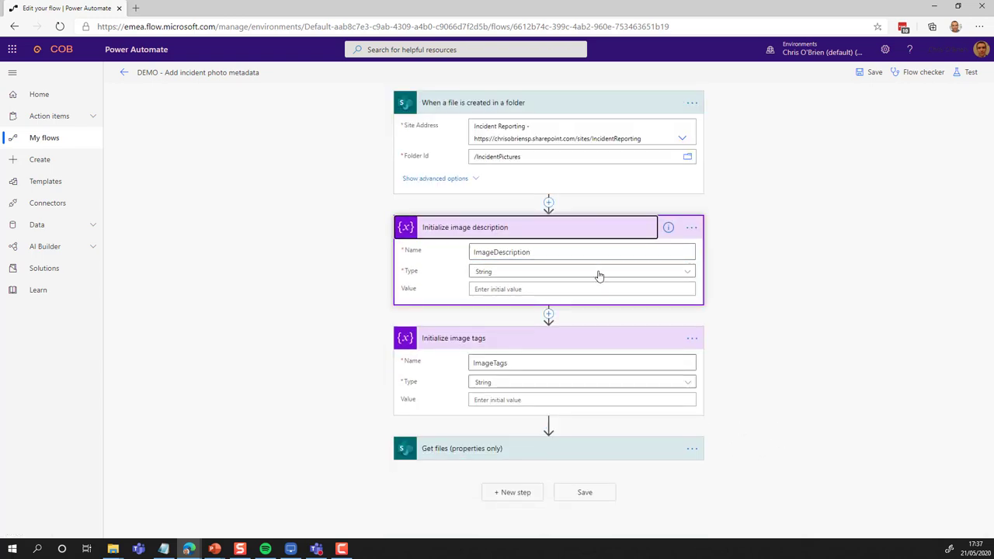
left_click(588, 227)
left_click(588, 267)
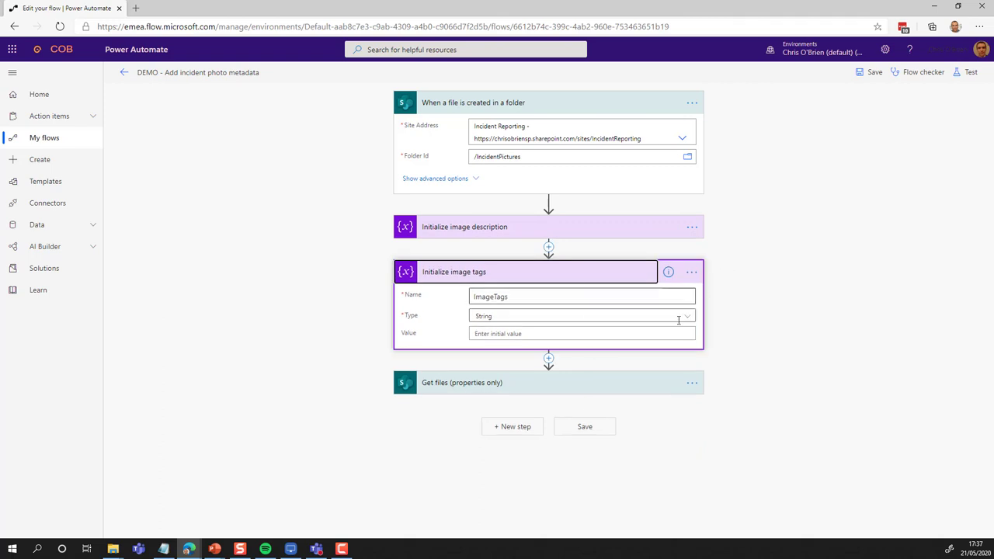
- Add the Computer Vision API's Describe Image Content action after Get files (properties only)
left_click(511, 428)
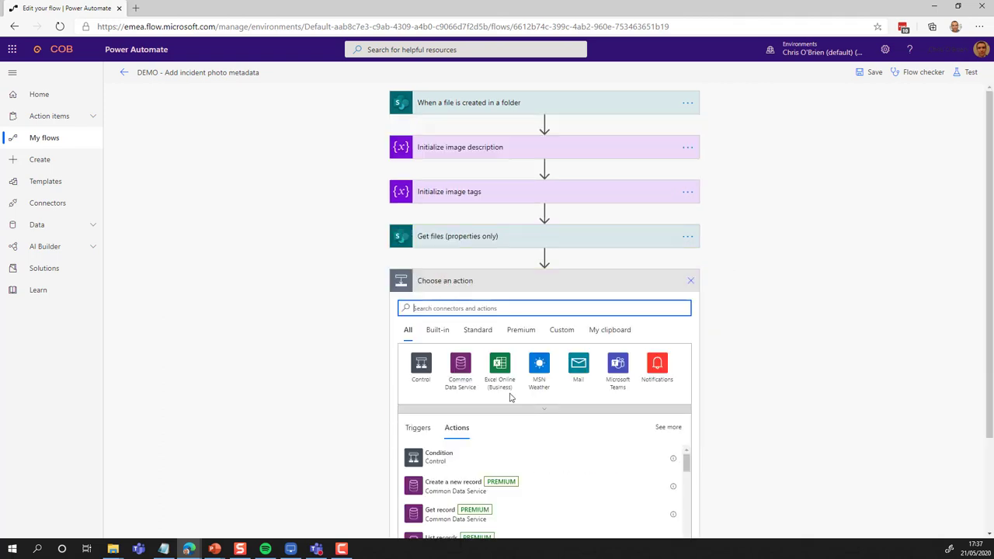
type("co")
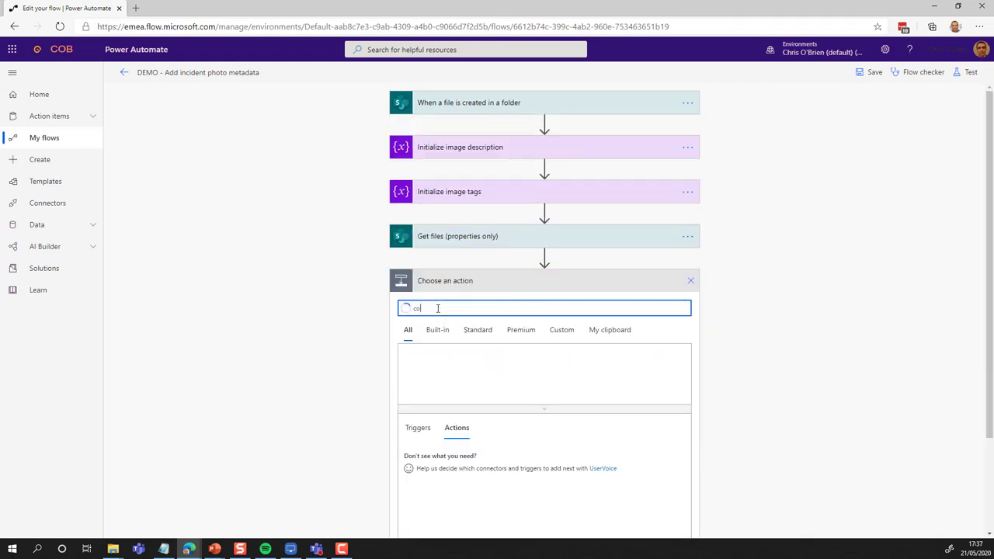
type("mputer vis")
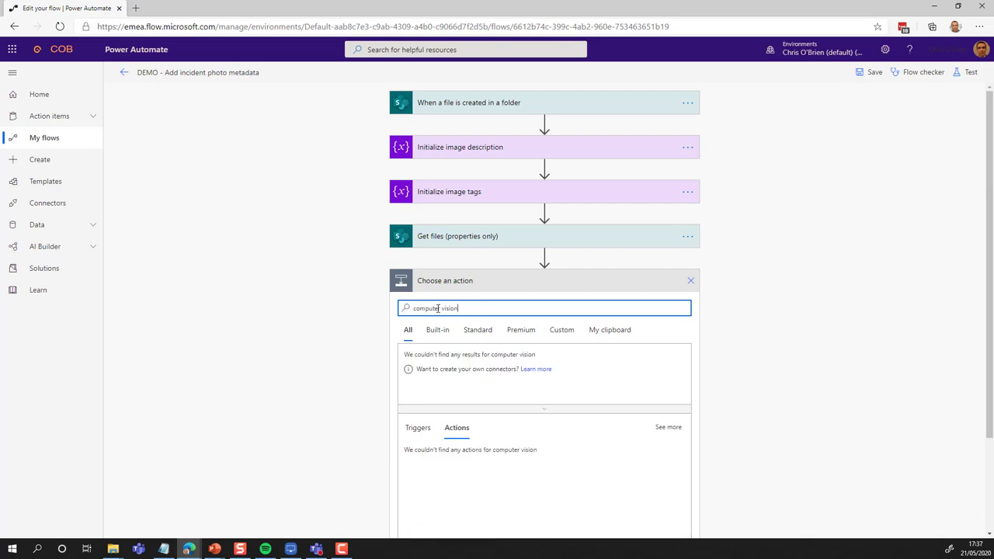
type("ion")
left_click(421, 365)
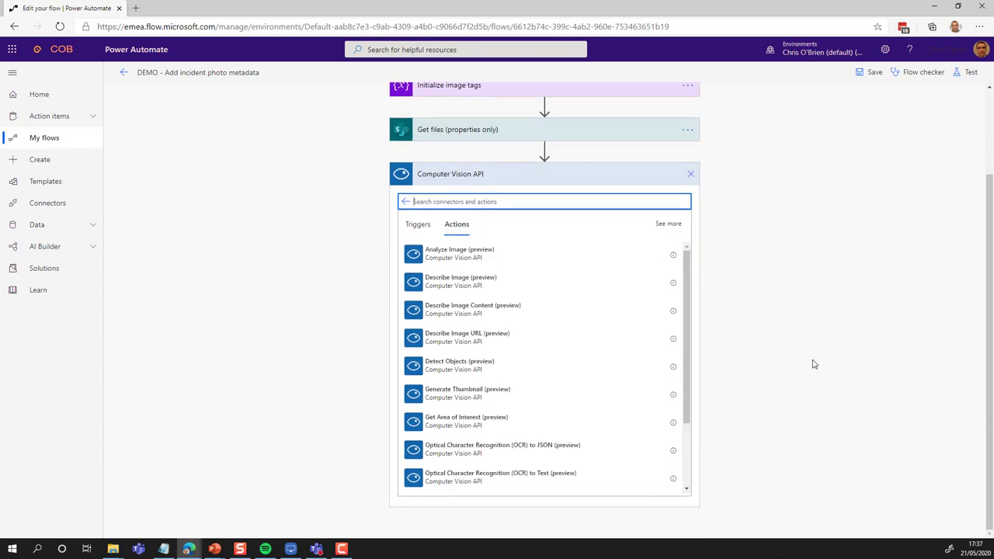
left_click(522, 310)
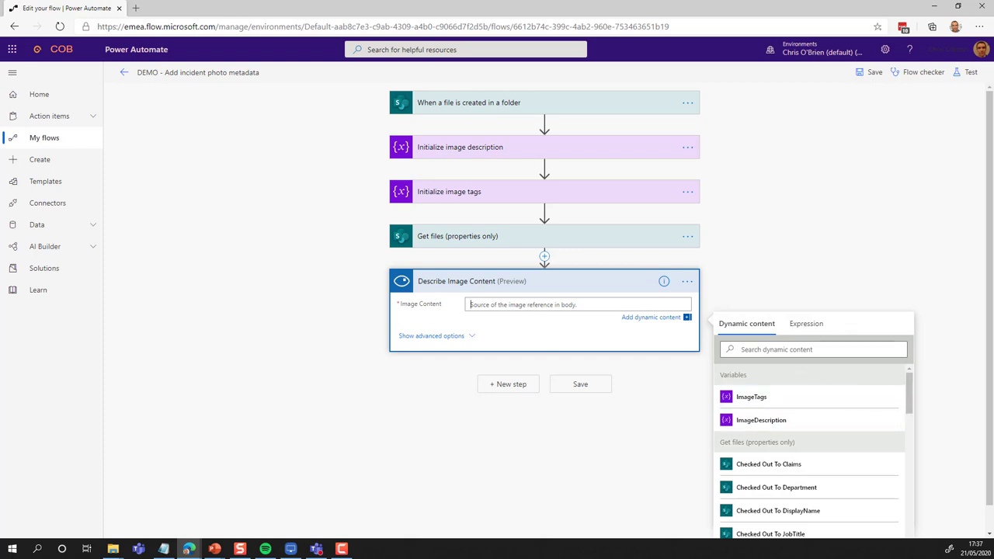
- Set Describe Image Content to use the trigger's File Content as Image Content and en as its Language
left_click_drag(912, 397, 916, 546)
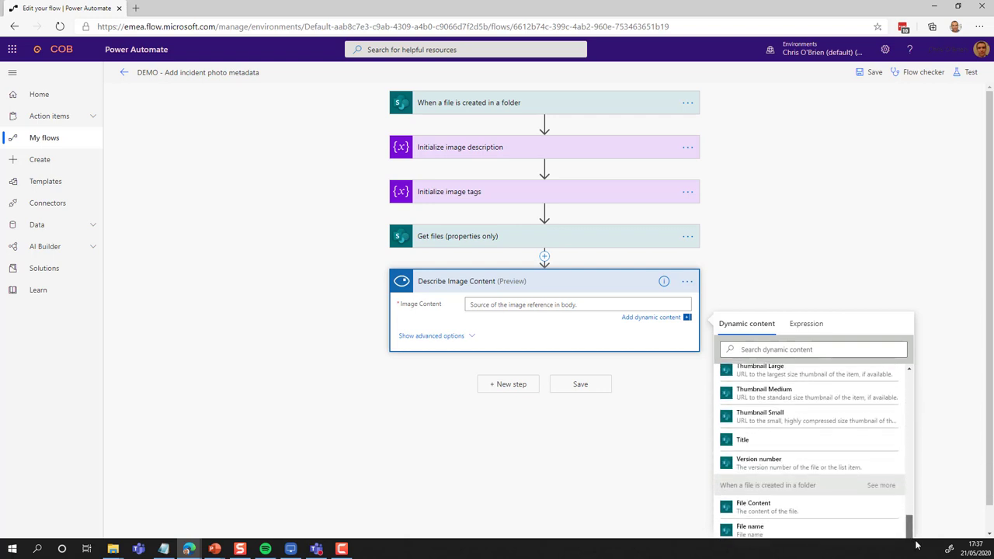
left_click(764, 508)
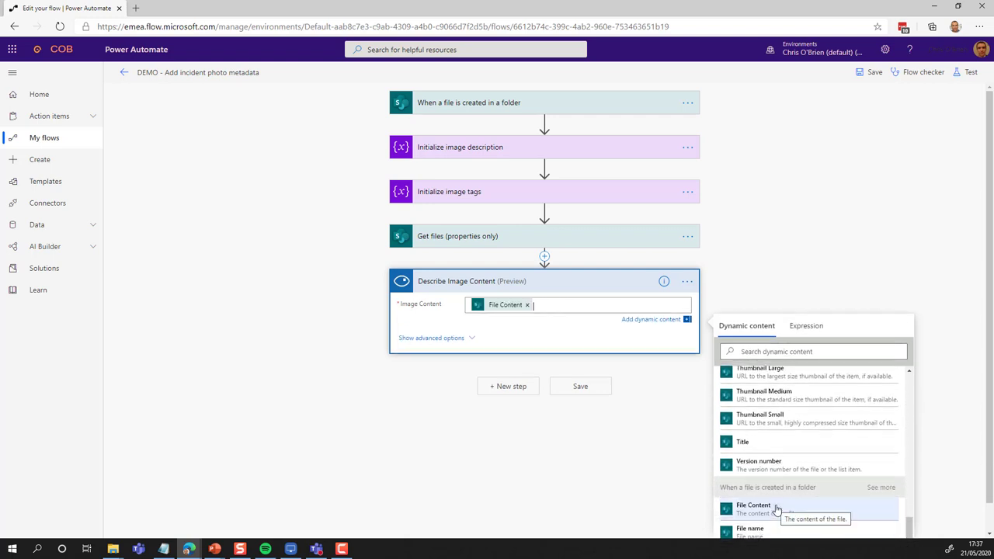
left_click(409, 339)
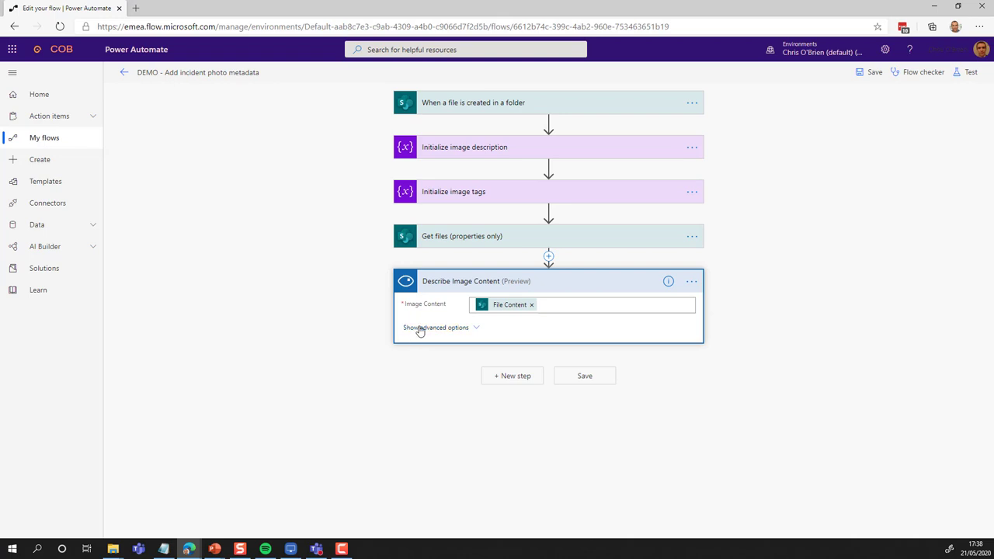
left_click(420, 327)
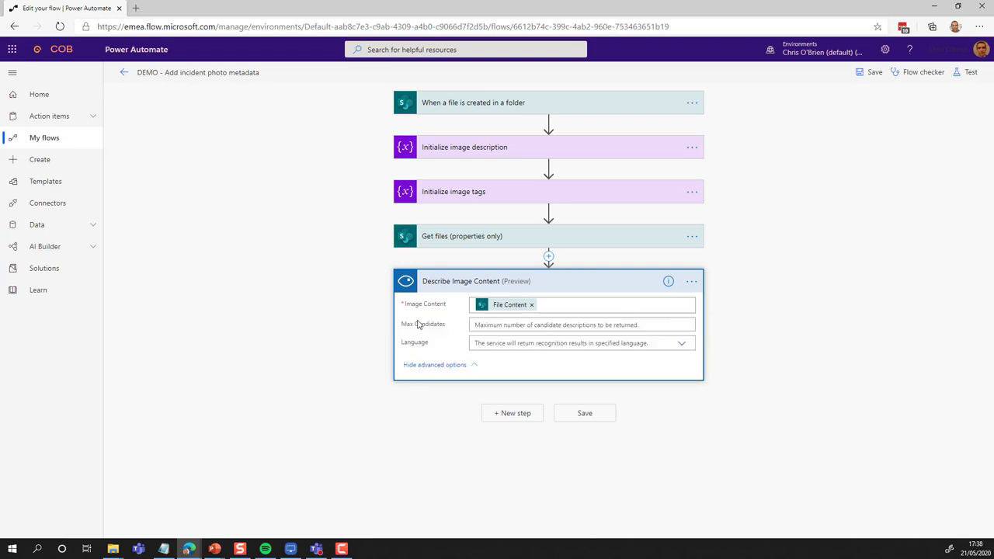
left_click(680, 347)
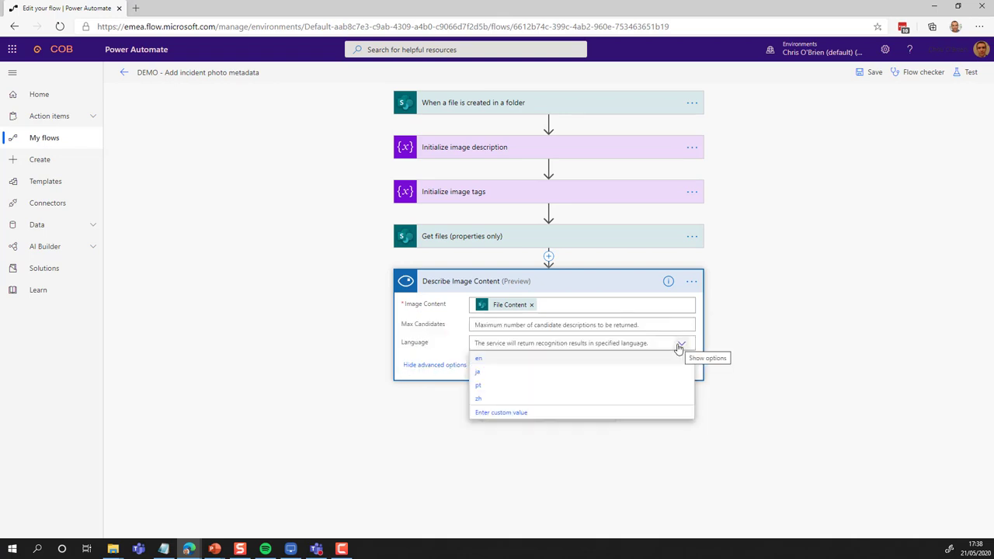
left_click(482, 360)
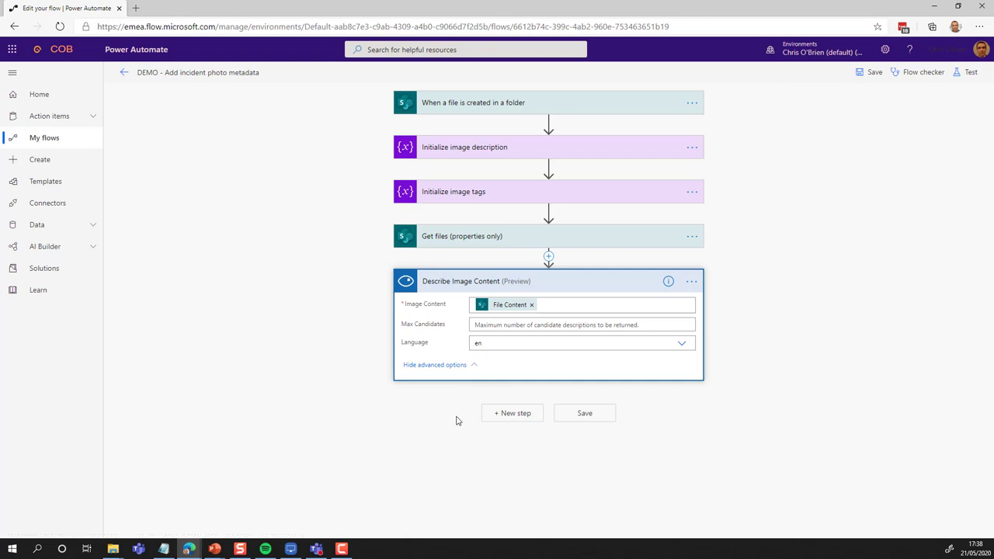
- Add the Computer Vision API's Tag Image action after Describe Image Content
left_click(511, 418)
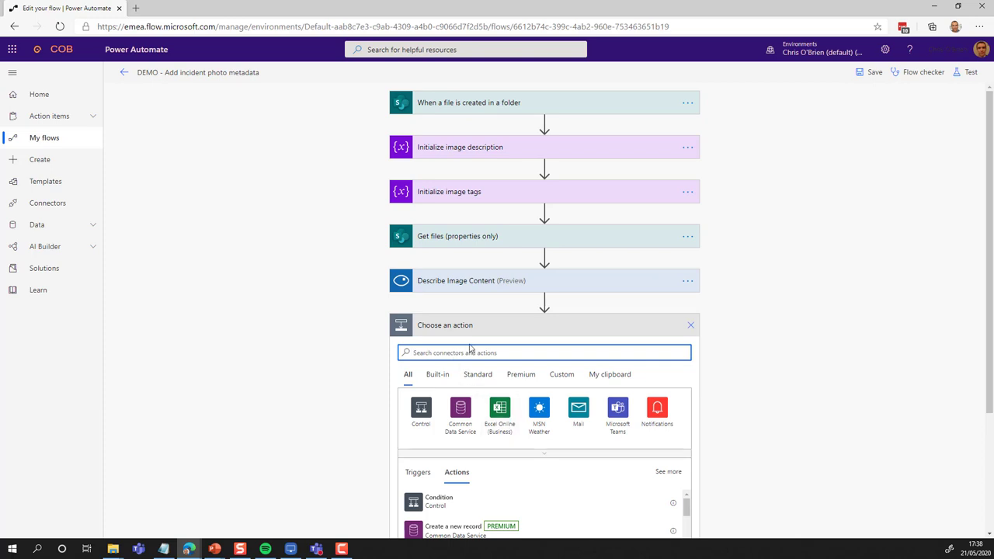
type("computer vi")
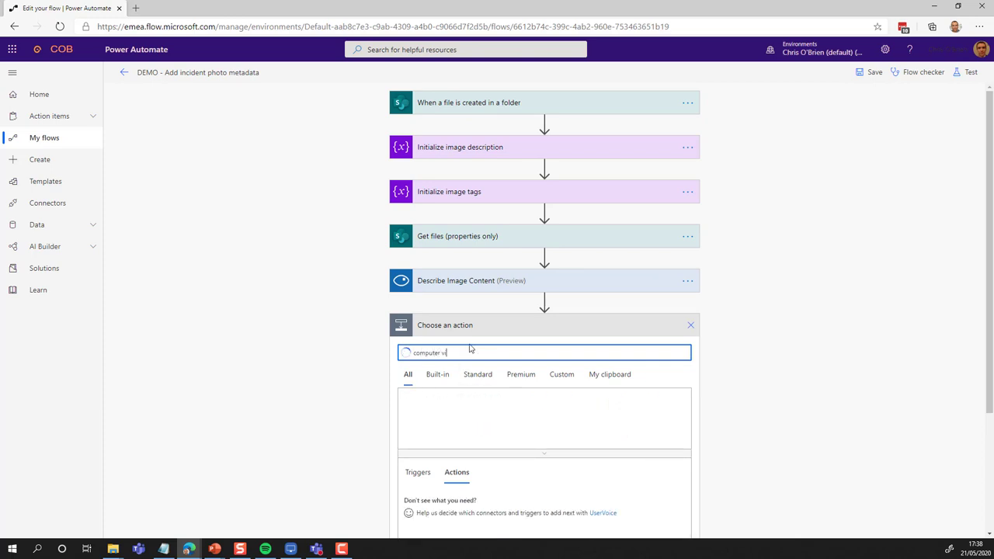
left_click(455, 418)
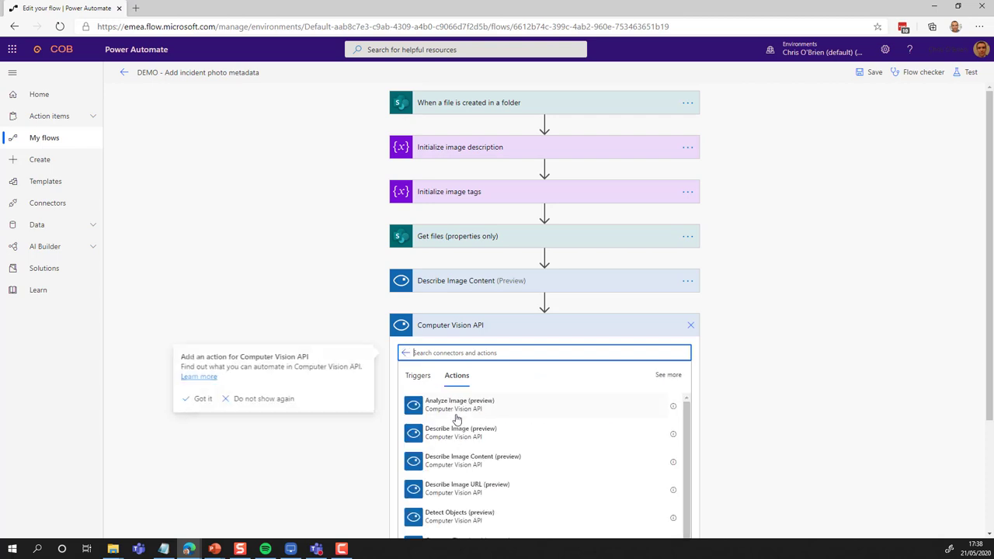
scroll(461, 414, "down", 6)
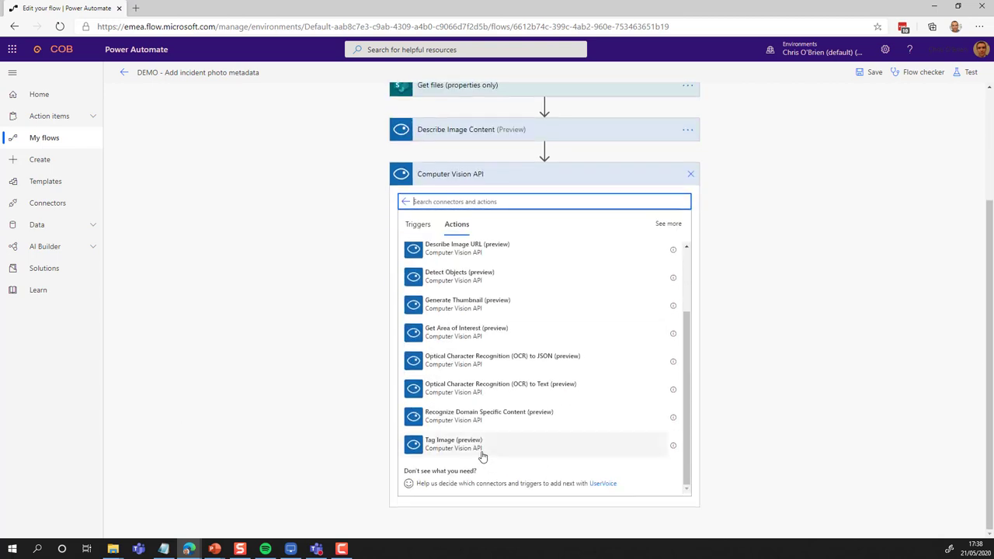
left_click(458, 443)
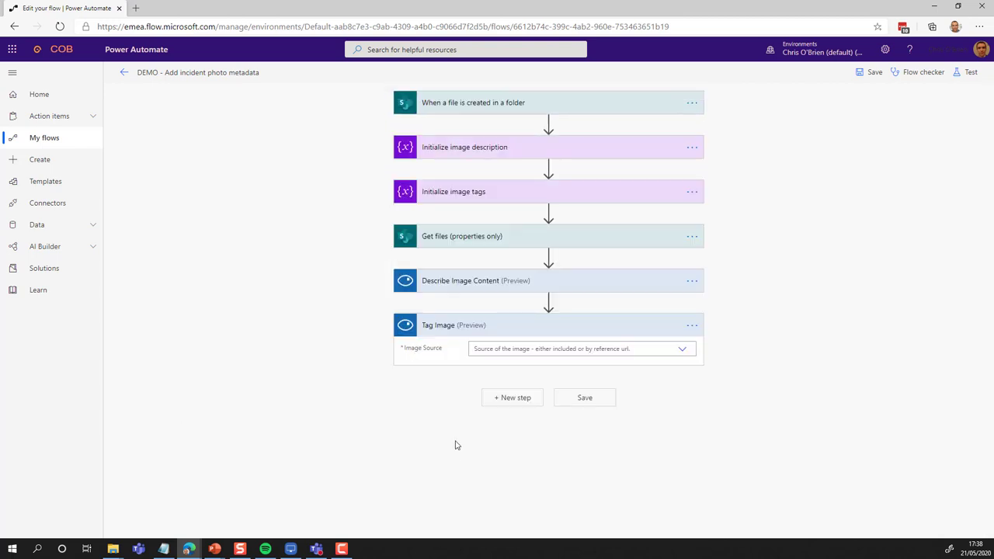
- Set Tag Image's source to Image Content, supply the trigger's File Content as its content, and save the flow
left_click(681, 348)
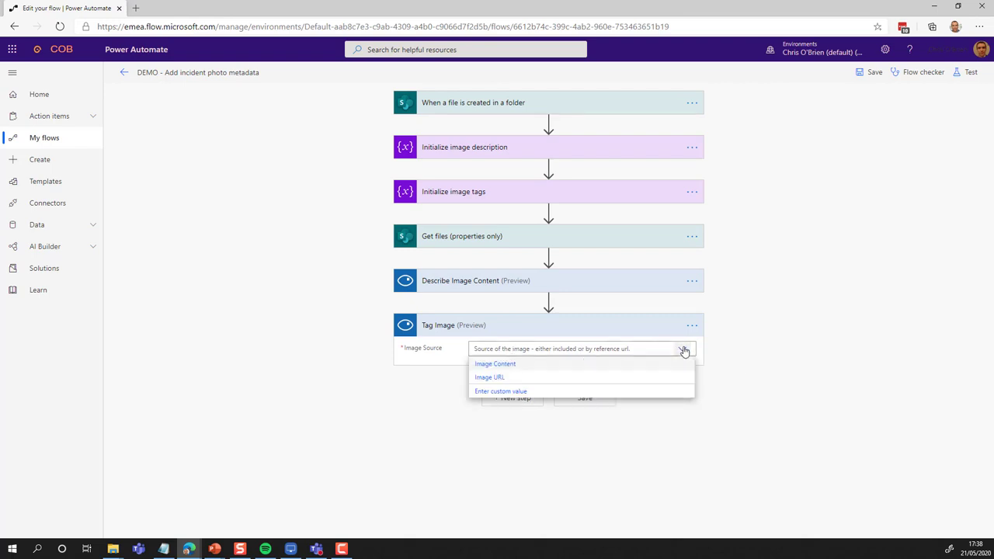
left_click(485, 364)
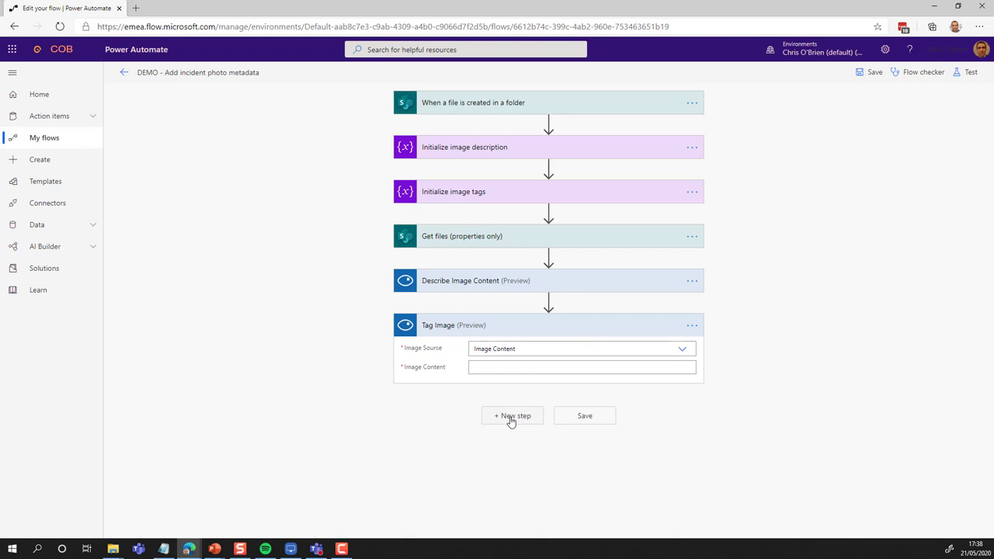
left_click(653, 370)
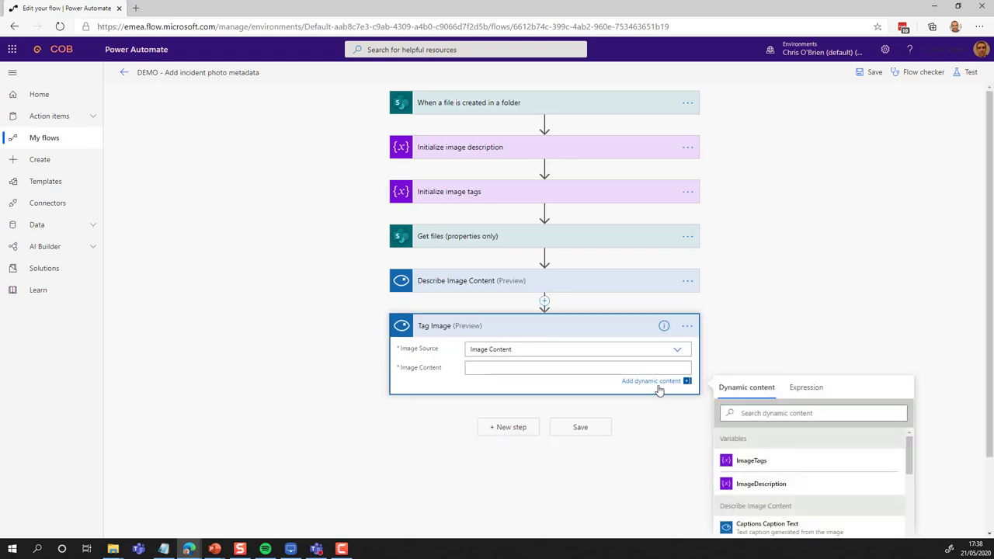
left_click(827, 413)
type("content")
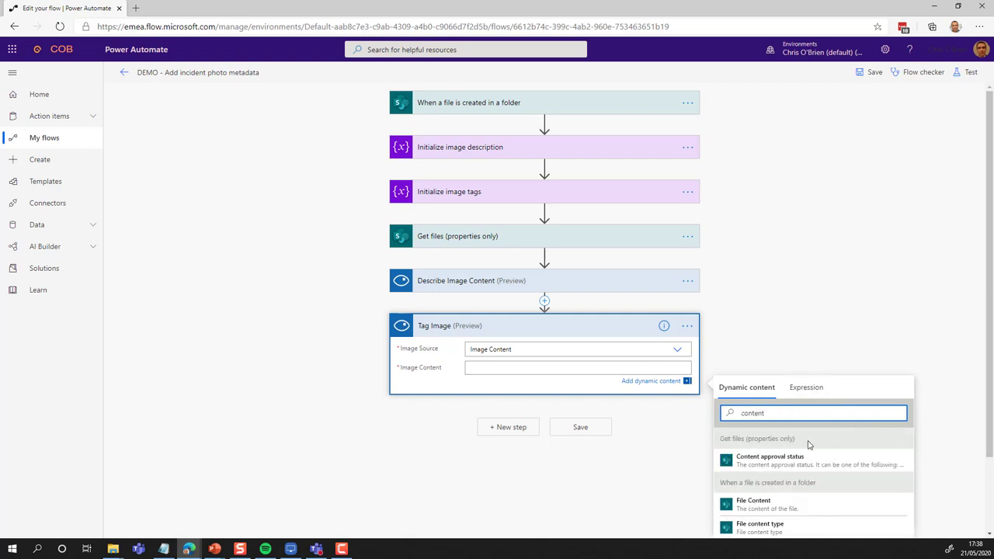
left_click(757, 503)
left_click(597, 446)
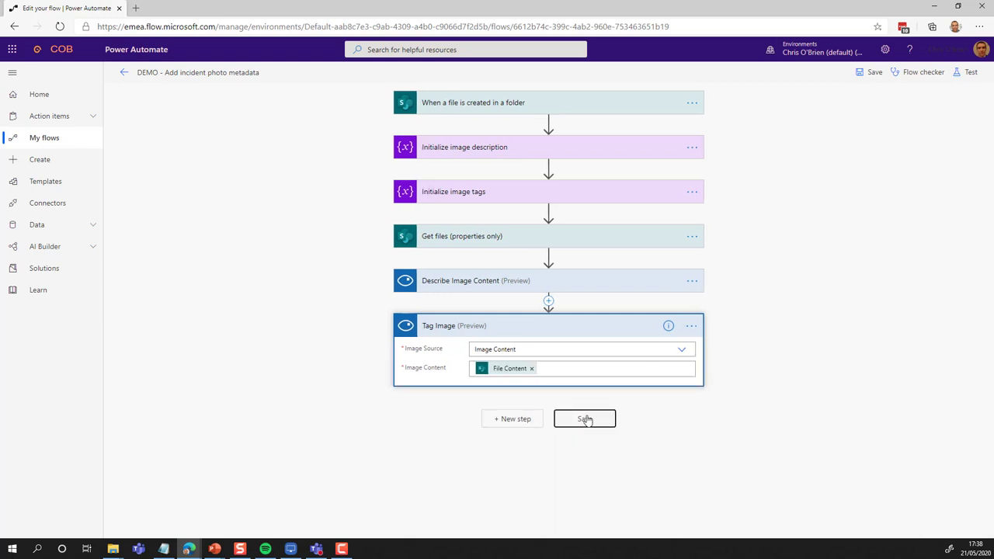
left_click(585, 419)
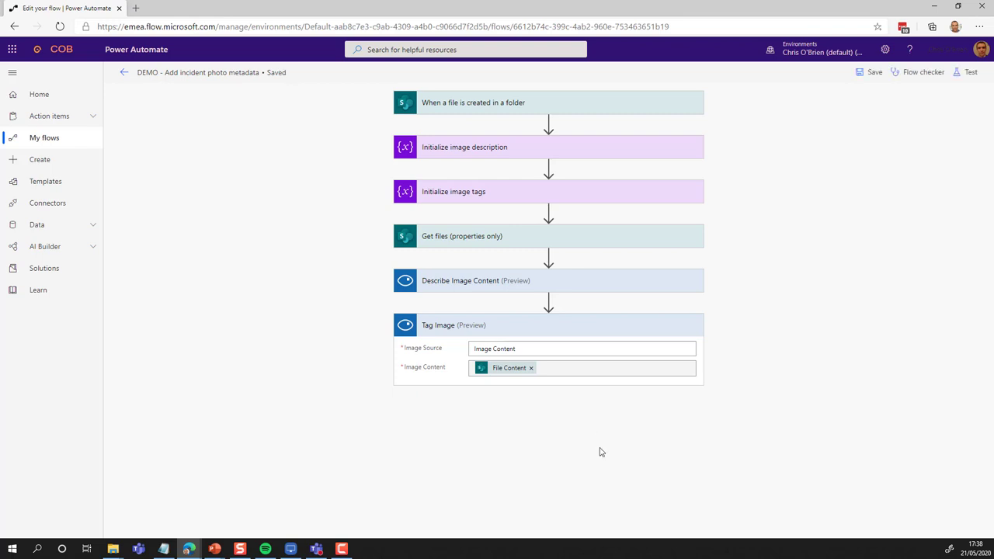
- Insert the copied Apply to each loop from the personal clipboard after Tag Image
left_click(491, 419)
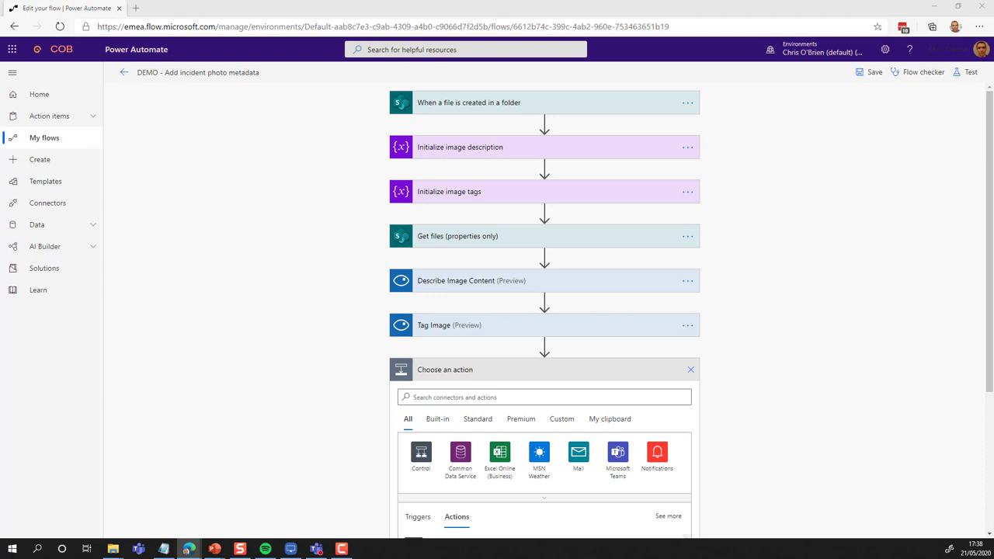
left_click(613, 423)
left_click(476, 434)
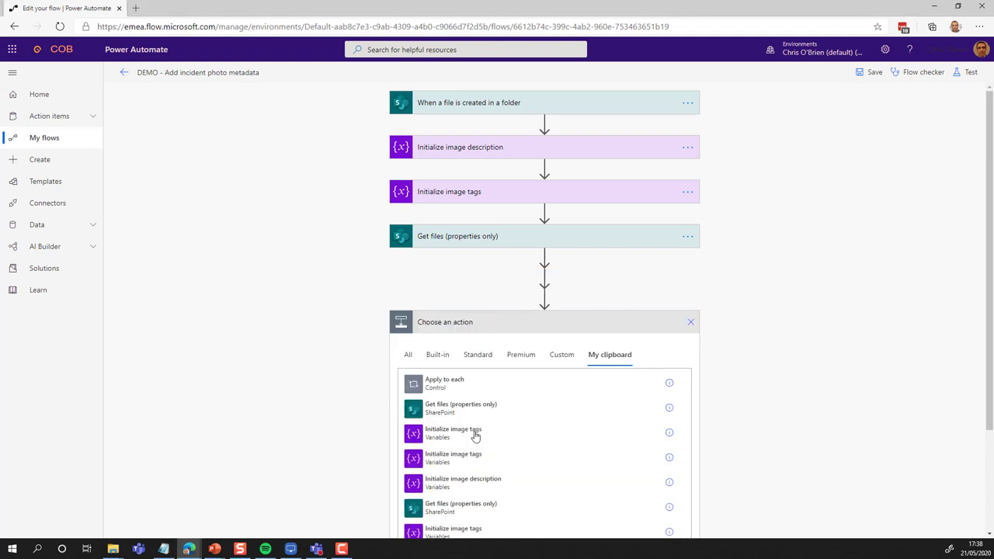
- Review the Apply to each loop's input and its Append to string variable - tags settings, and collapse the loop
left_click(639, 378)
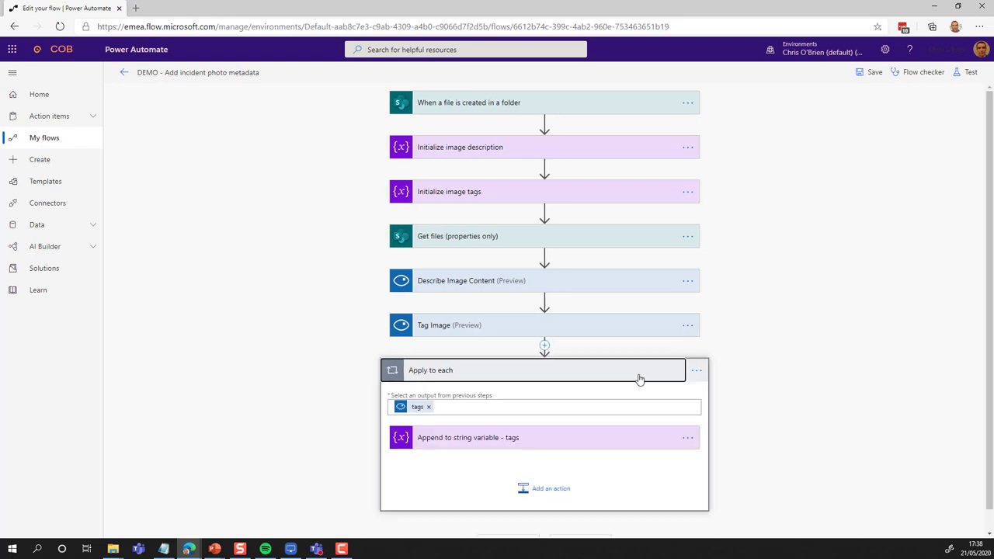
scroll(642, 388, "down", 1)
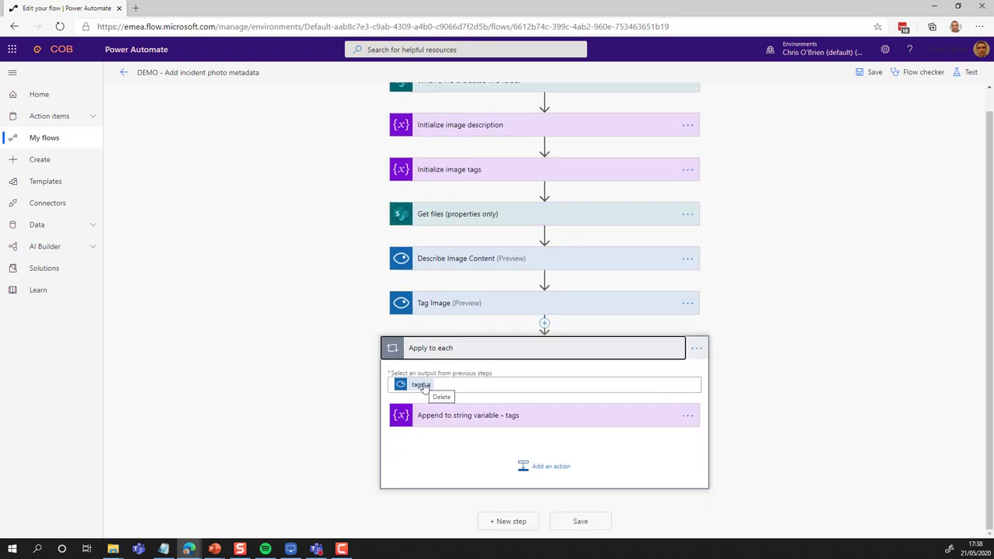
left_click(466, 415)
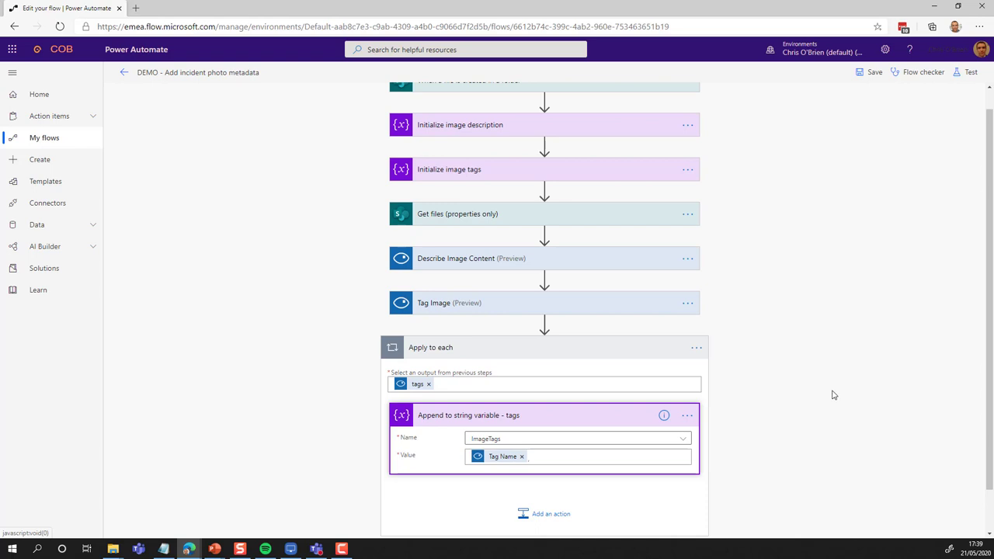
left_click(660, 414)
left_click(561, 303)
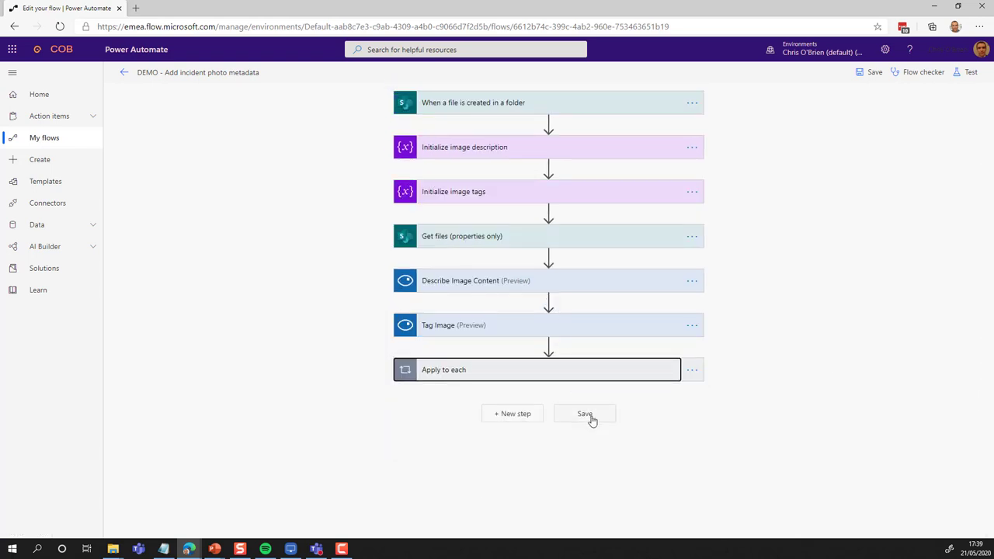
- Rename the loop as Apply to each - tag returned
left_click(692, 370)
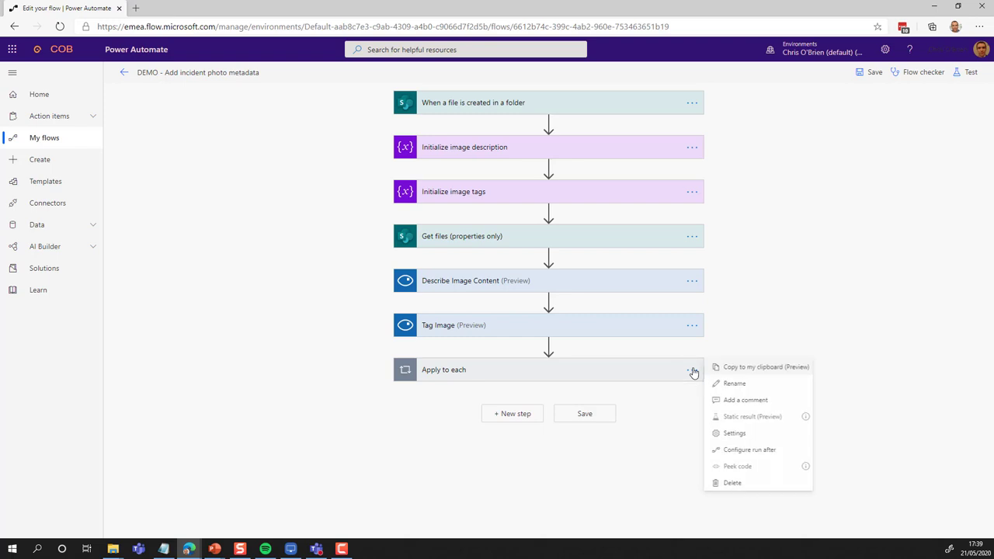
left_click(745, 383)
left_click(523, 366)
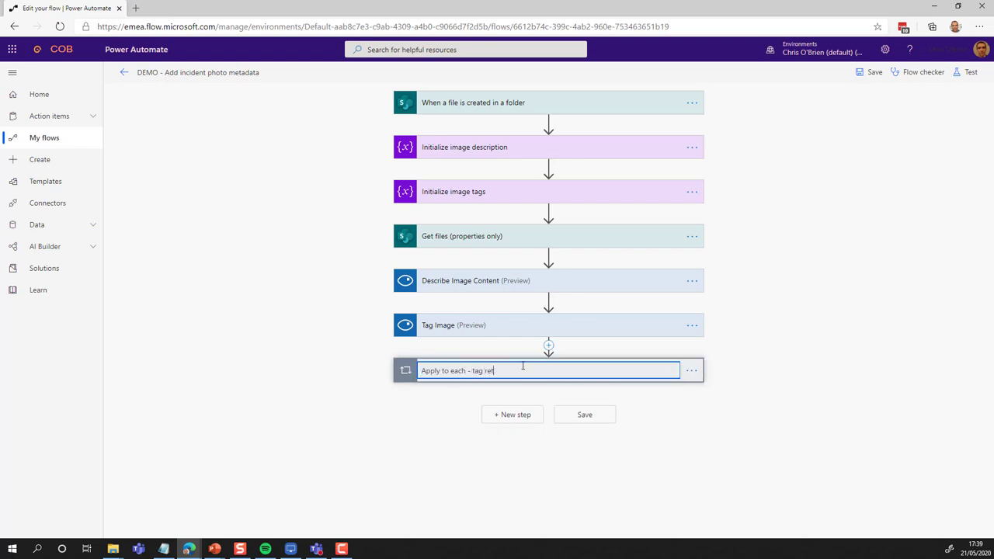
type("- tag returned")
key("Return")
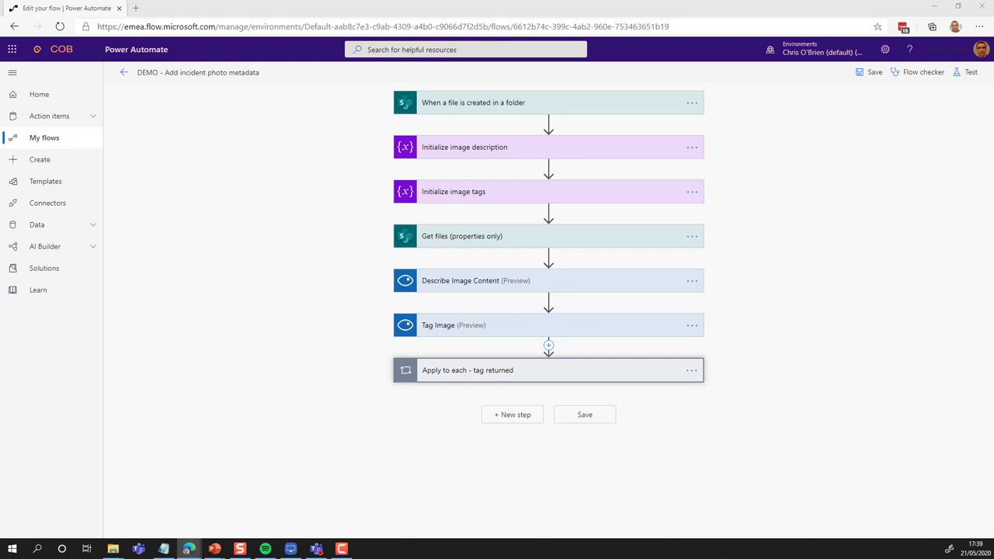
- Insert the copied Append to string variable - description action from the personal clipboard at the flow's end, review its settings, and try to save the flow
left_click(510, 414)
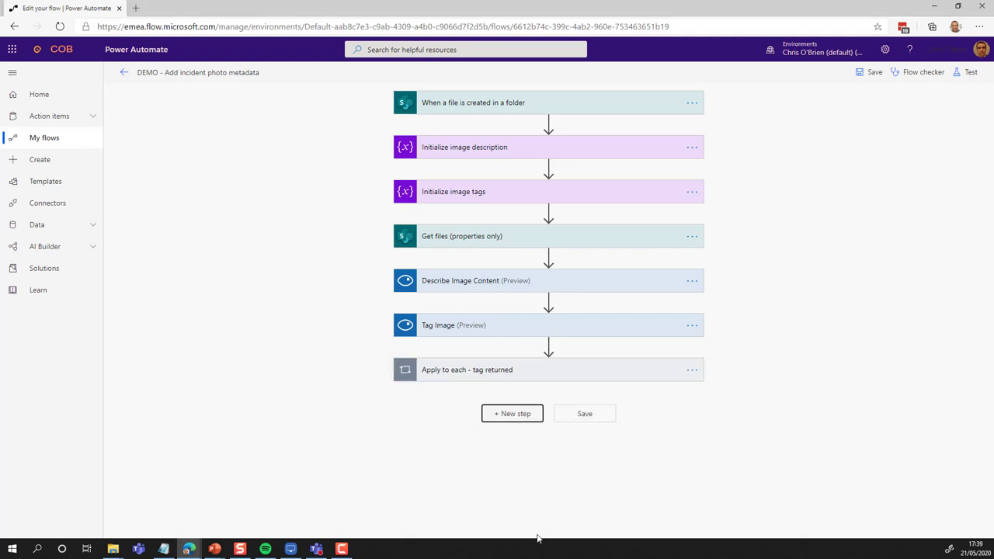
left_click(610, 463)
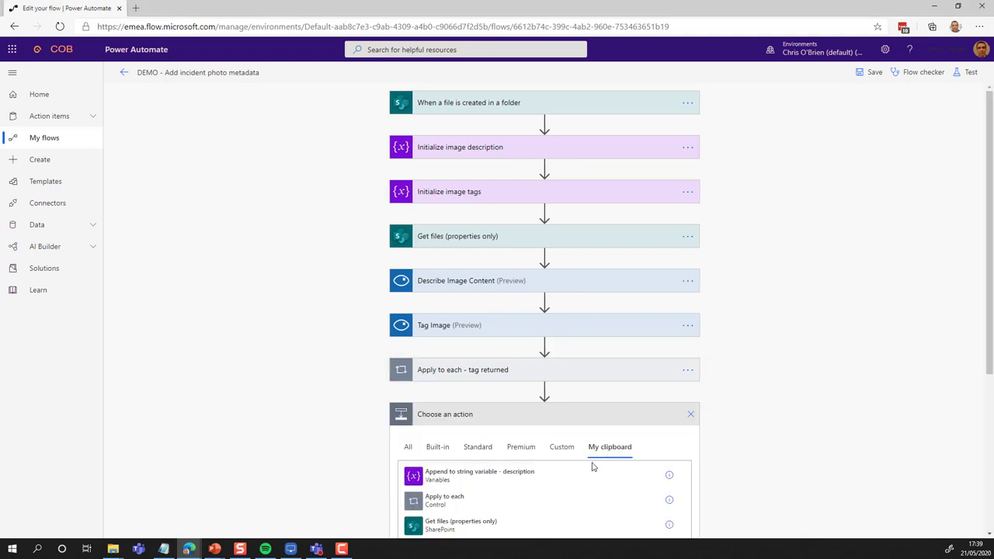
left_click(510, 476)
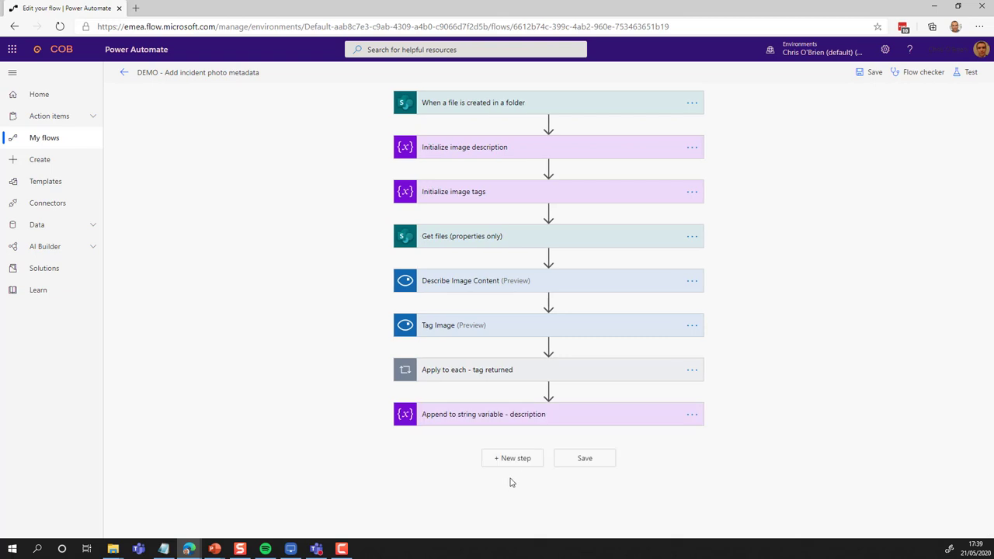
left_click(614, 412)
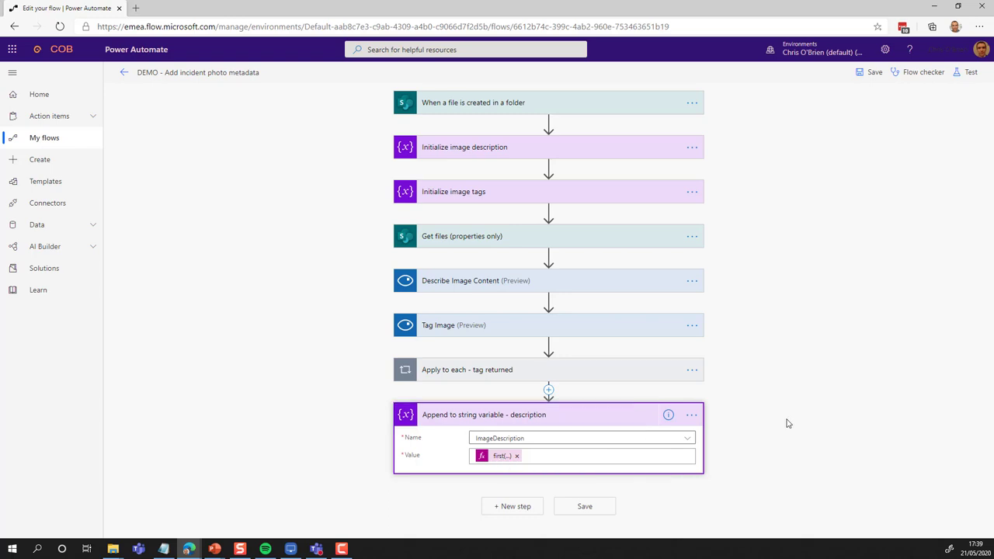
left_click(585, 506)
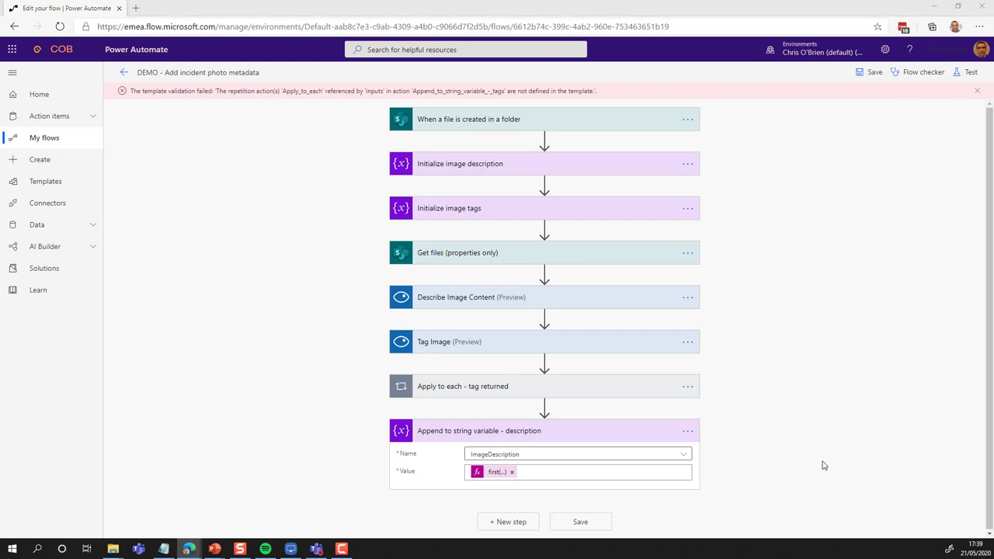
left_click(820, 464)
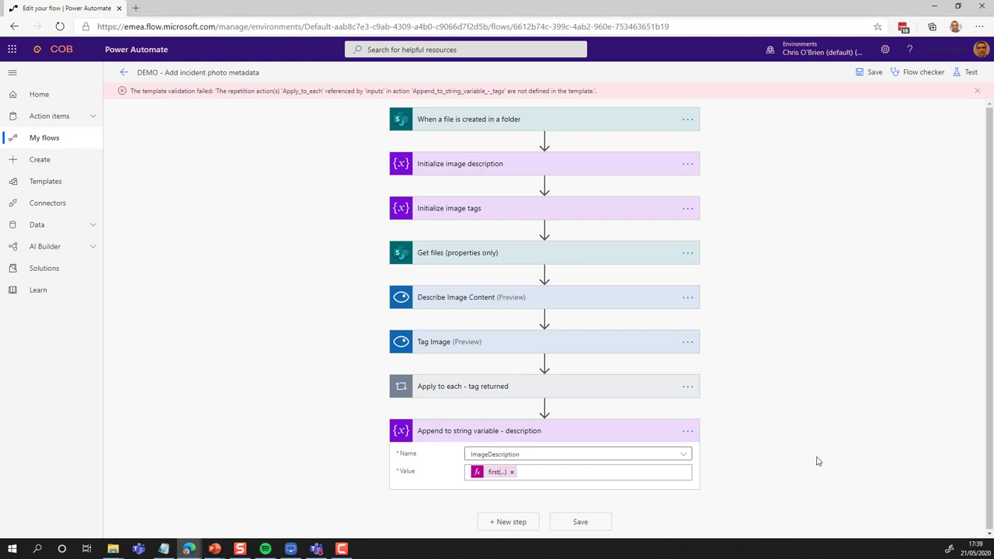
- Add a SharePoint Update file properties action after Append to string variable - description
left_click(508, 522)
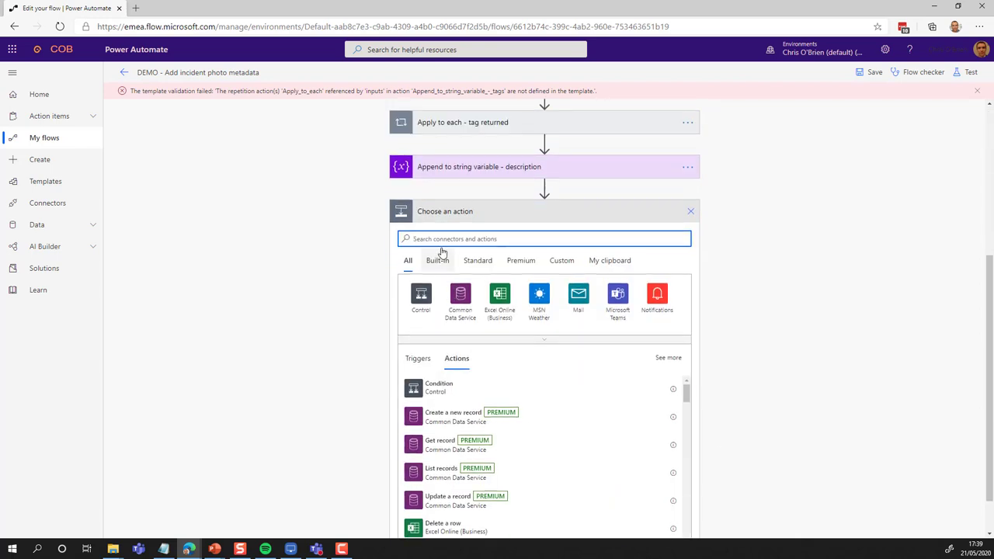
type("update ")
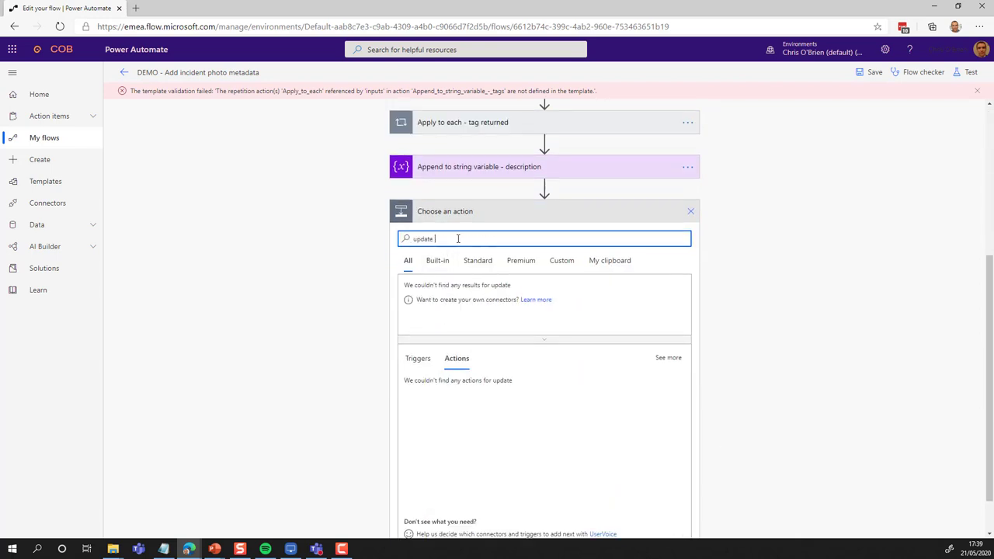
type("file p")
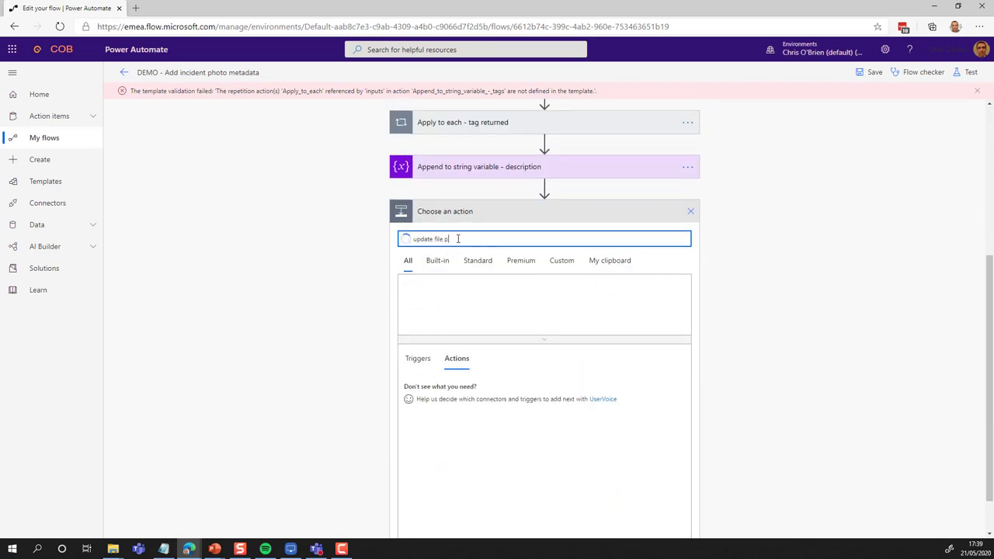
left_click(439, 388)
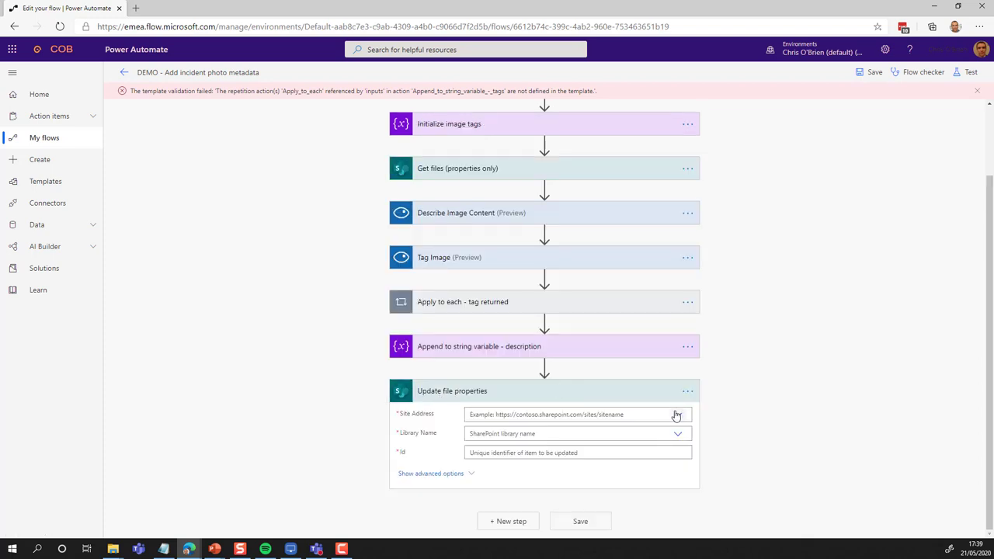
- Point Update file properties to the Incident Reporting site and IncidentPictures library, using the ID from Get files (properties only) as its Id
left_click(676, 415)
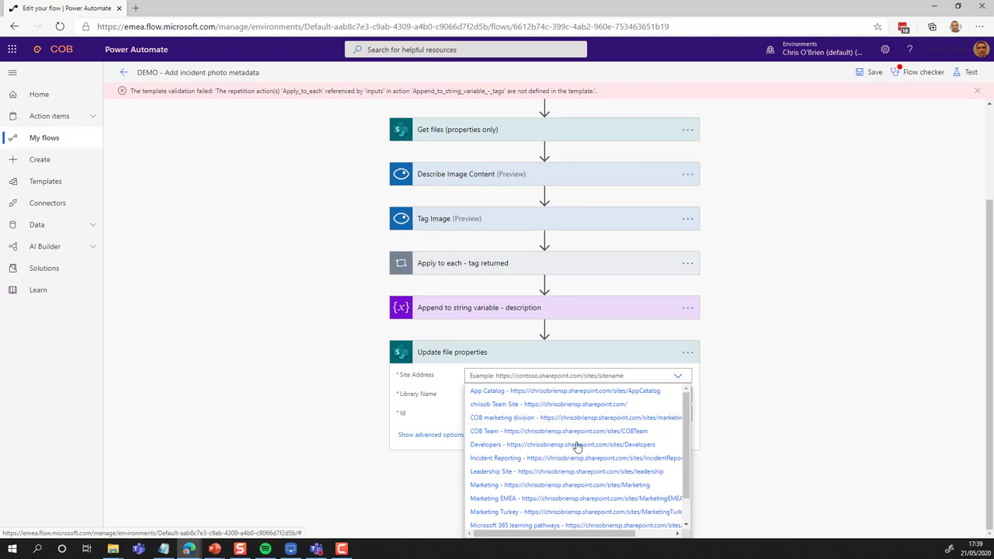
left_click(524, 463)
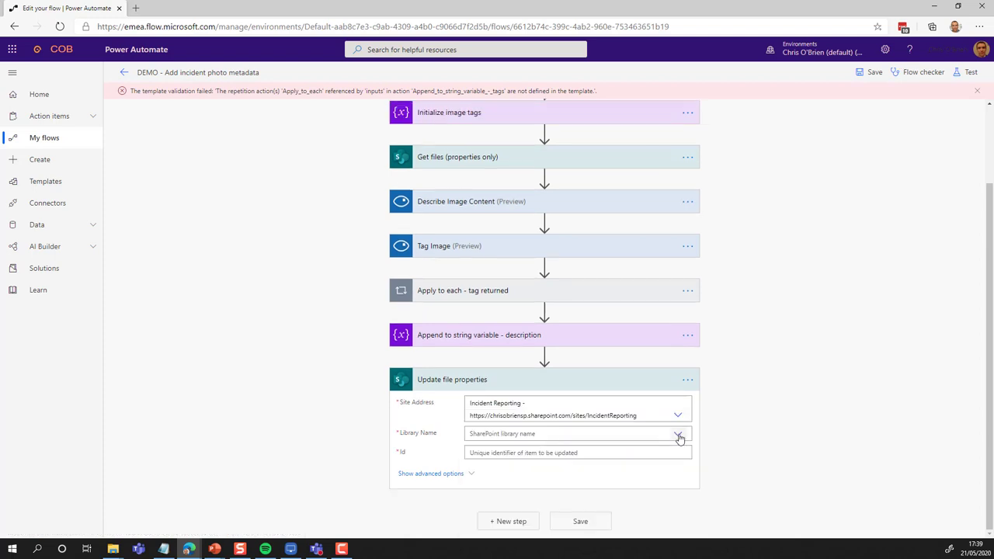
left_click(678, 436)
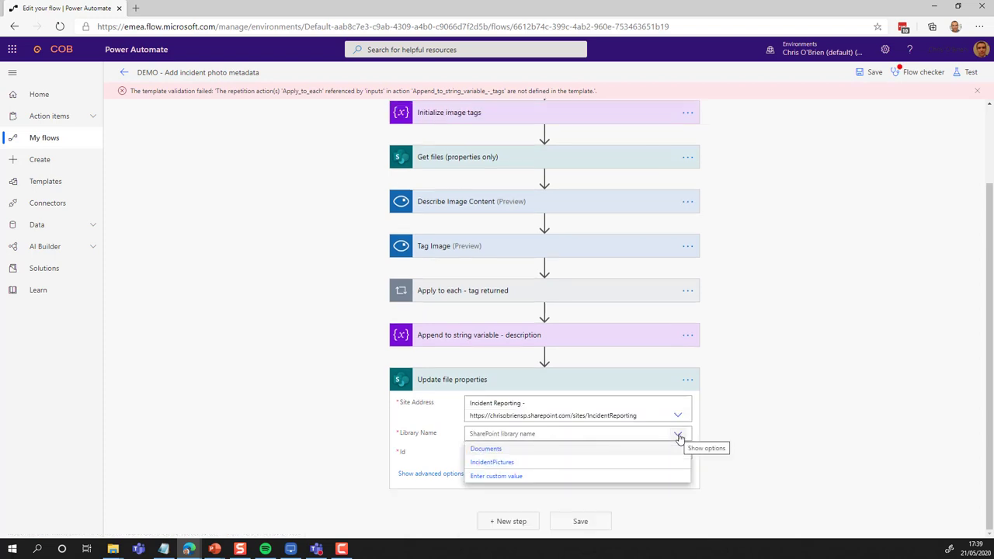
left_click(490, 464)
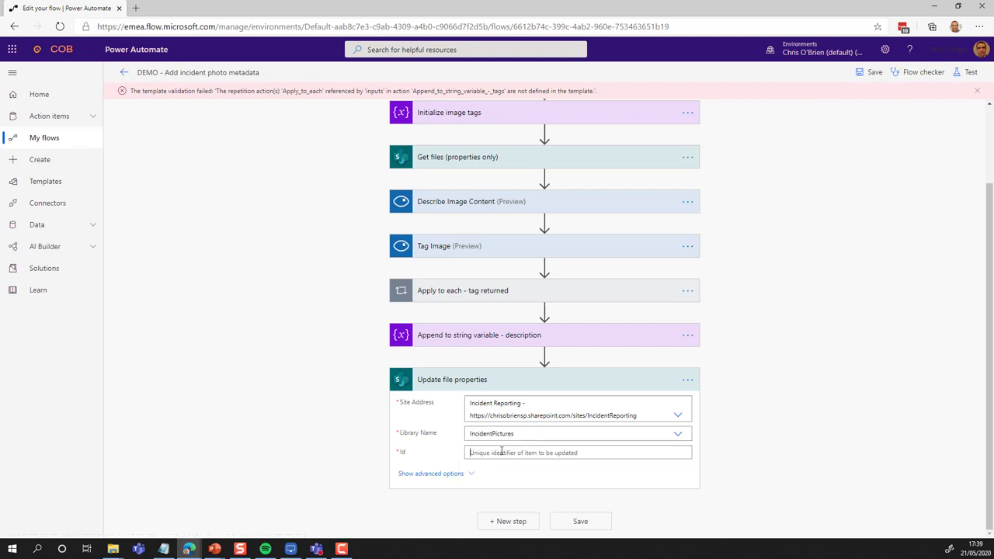
left_click(501, 453)
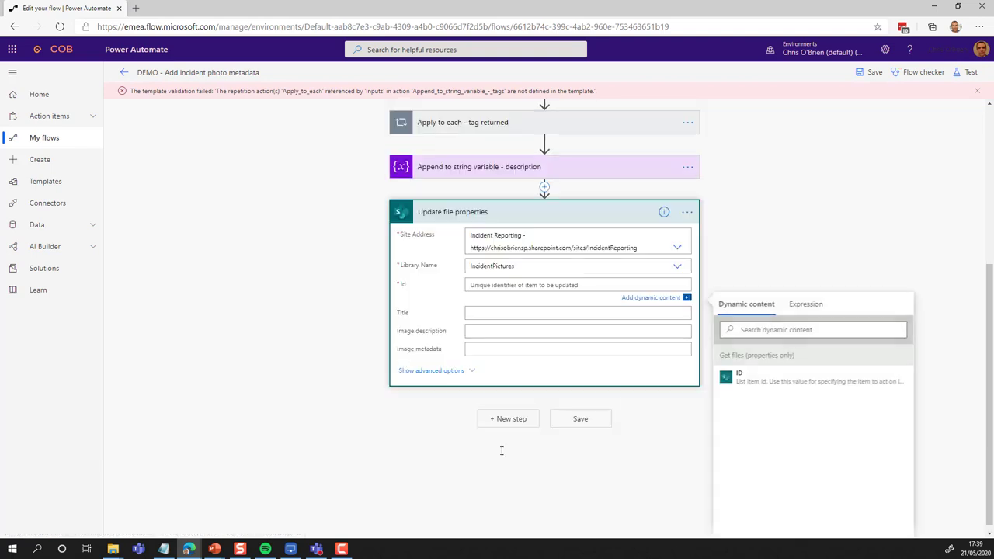
left_click(790, 378)
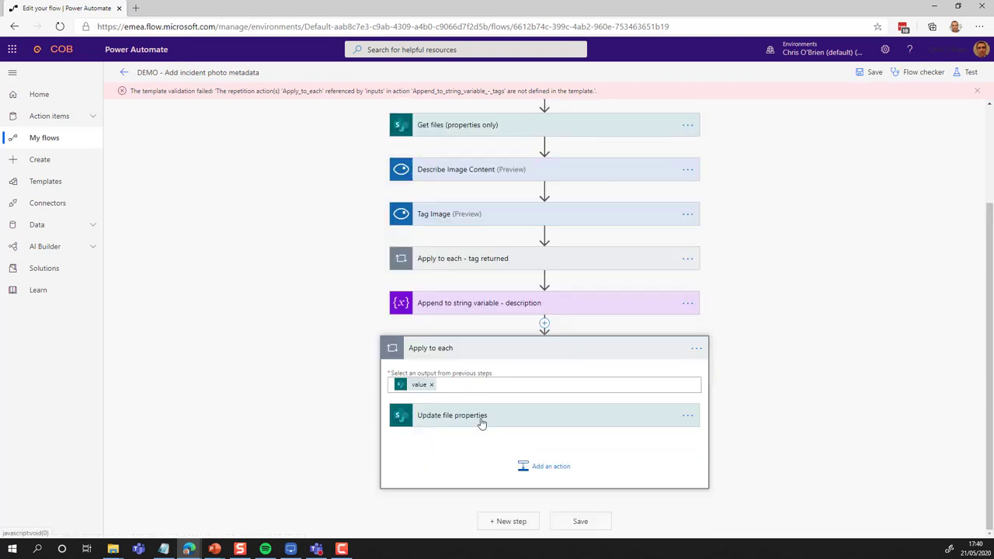
- Fill Image description with the ImageDescription variable and Image metadata with ImageTags in Update file properties, and try to save the flow
left_click(481, 419)
left_click(505, 419)
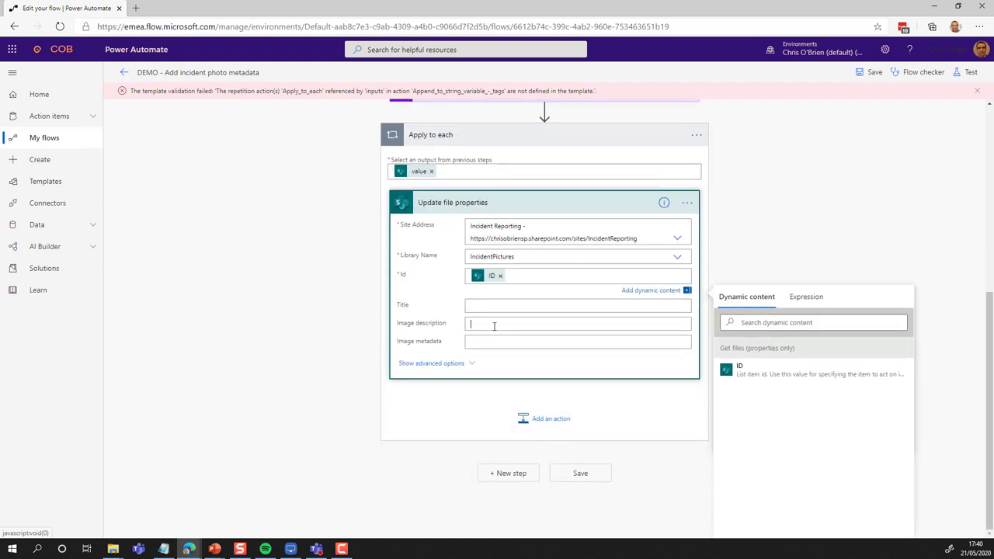
left_click(816, 431)
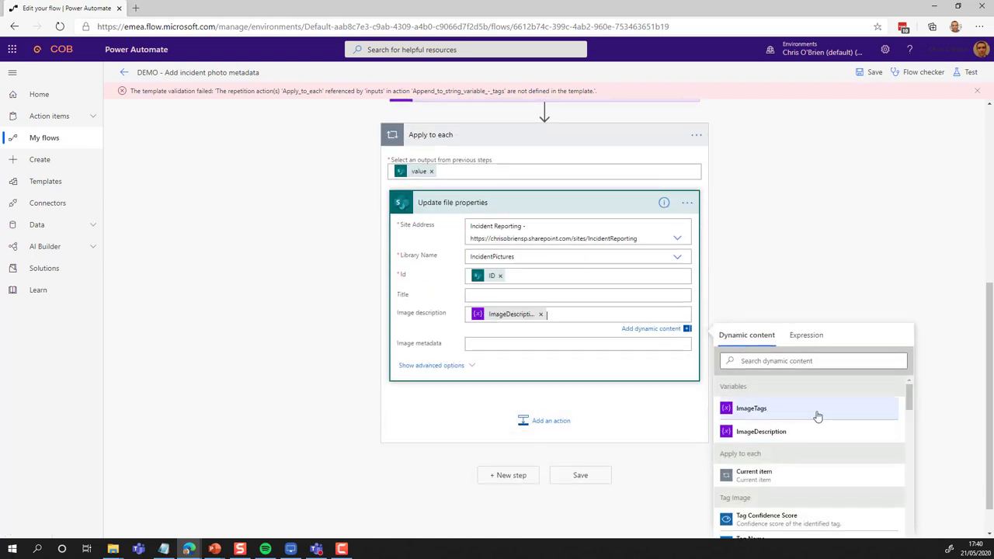
left_click(500, 343)
left_click(747, 426)
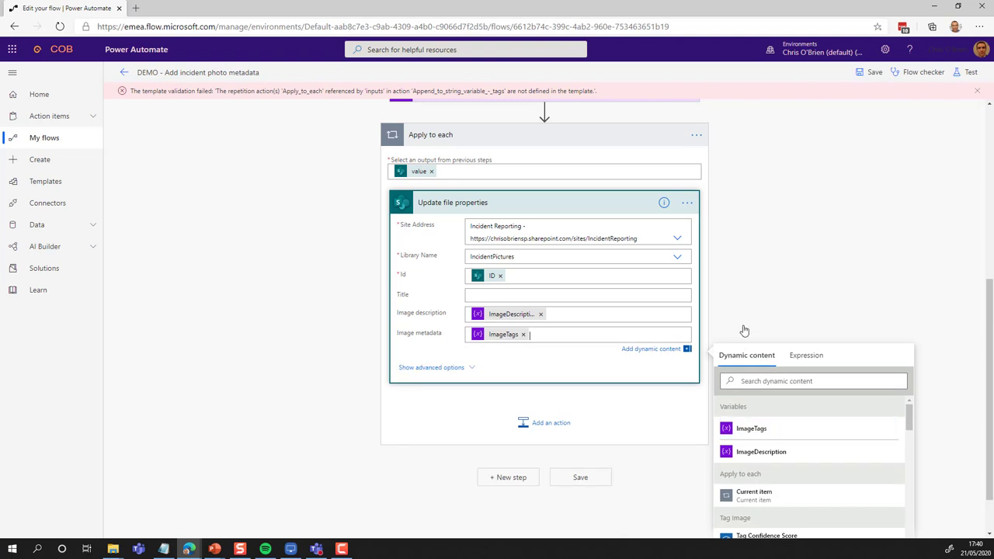
left_click(746, 292)
left_click(580, 522)
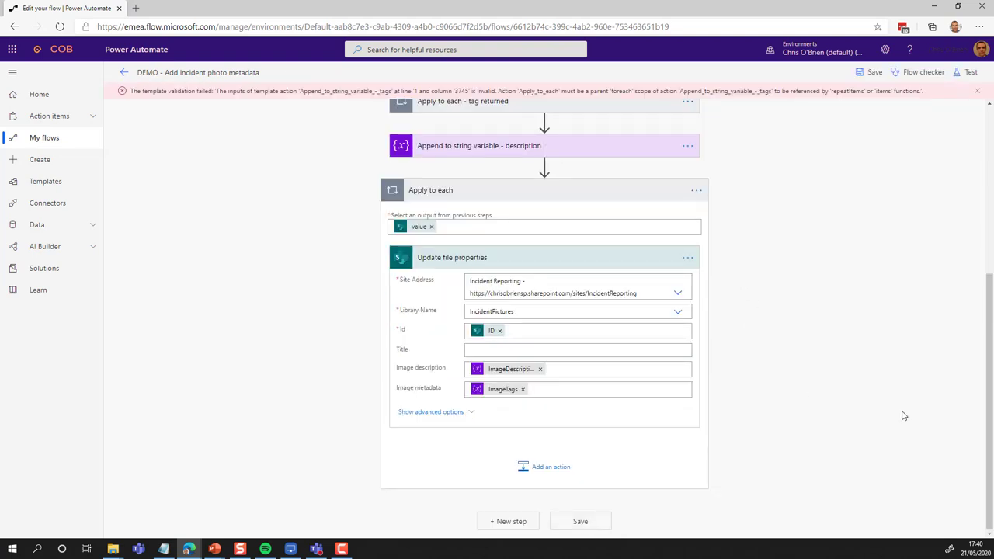
- Replace the value of Append to string variable - tags with Tag Image's Tag Name followed by a comma
scroll(925, 397, "up", 3)
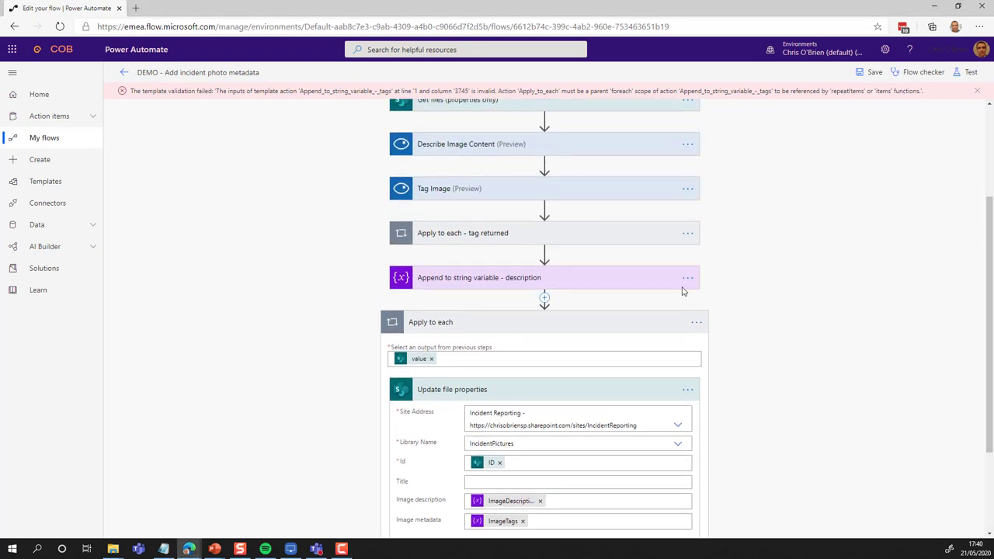
left_click(556, 243)
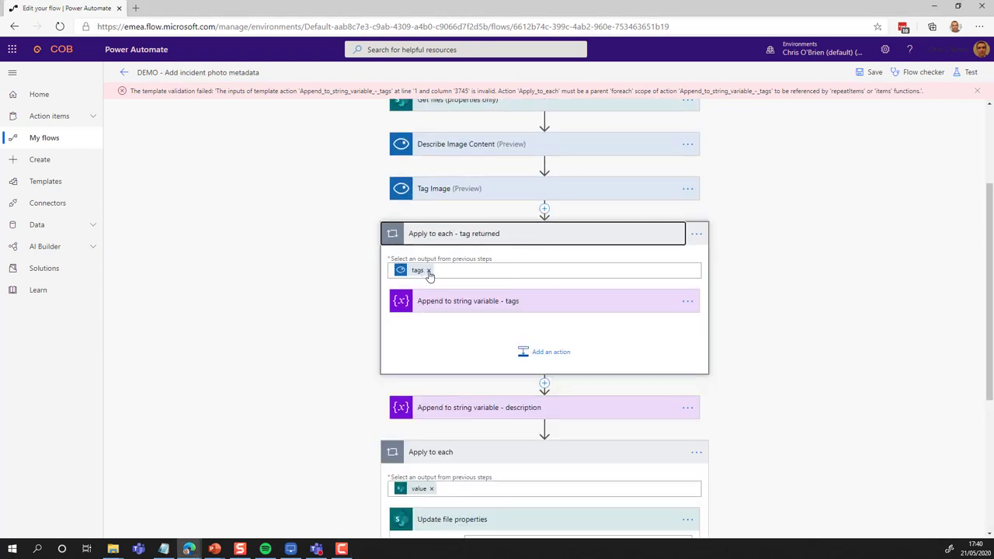
left_click(441, 308)
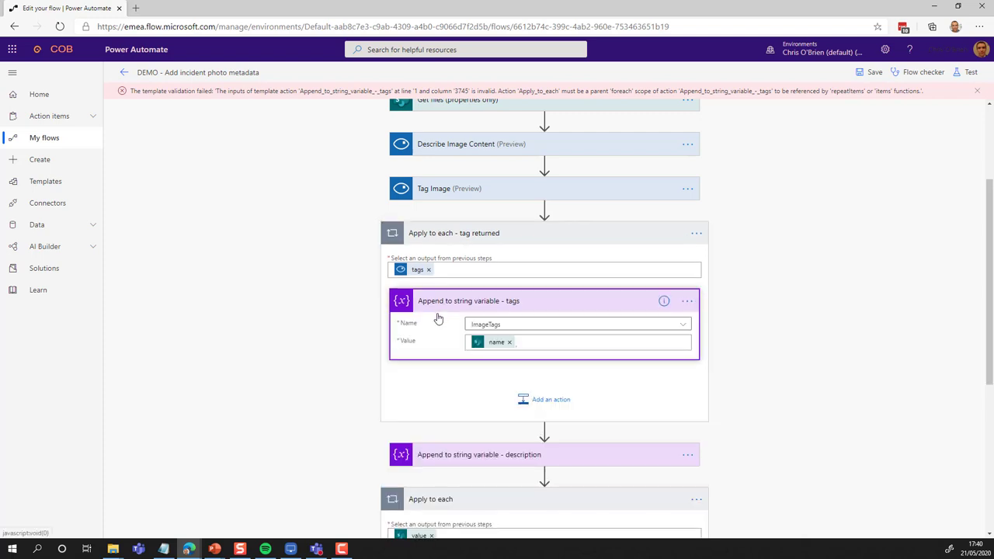
mouse_move(497, 351)
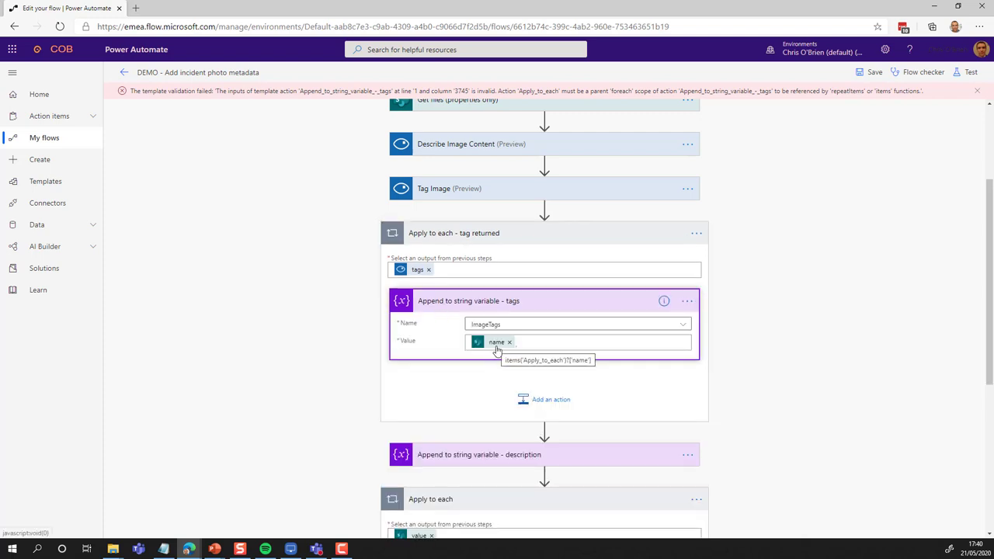
left_click(509, 342)
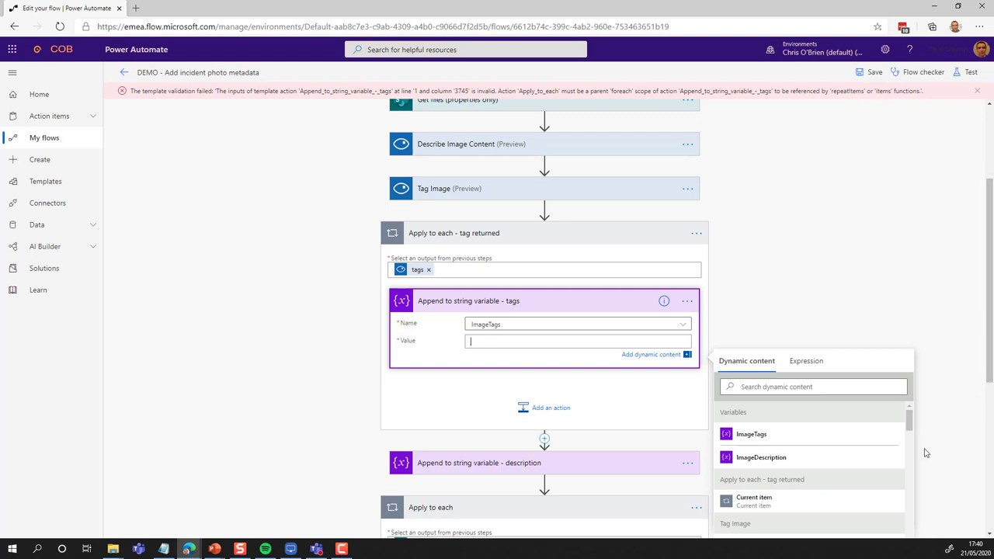
type(",")
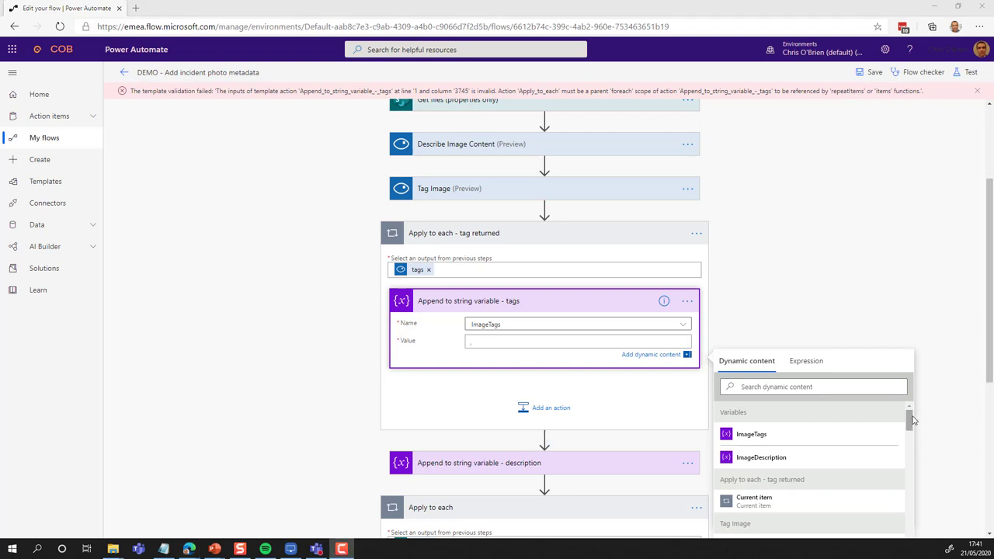
left_click_drag(910, 418, 913, 439)
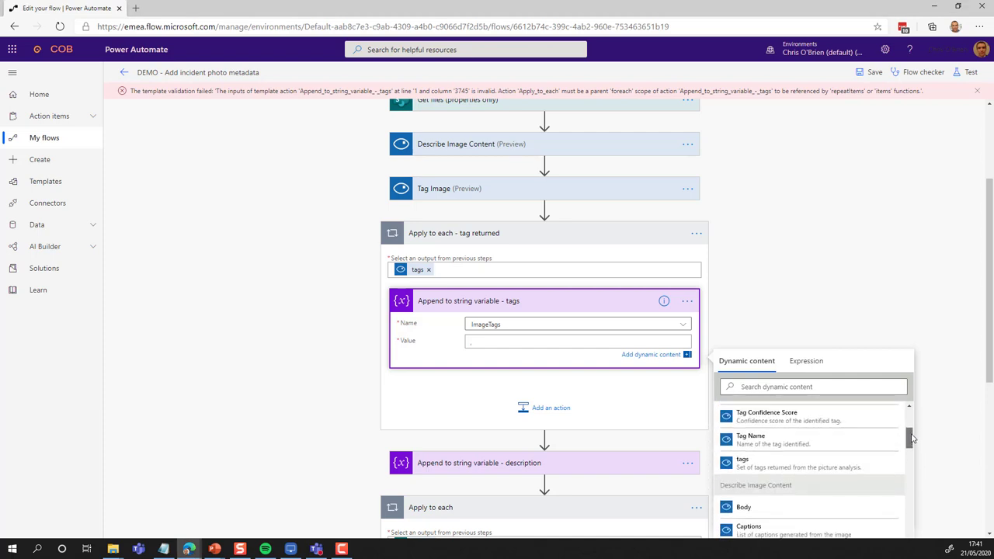
left_click(775, 439)
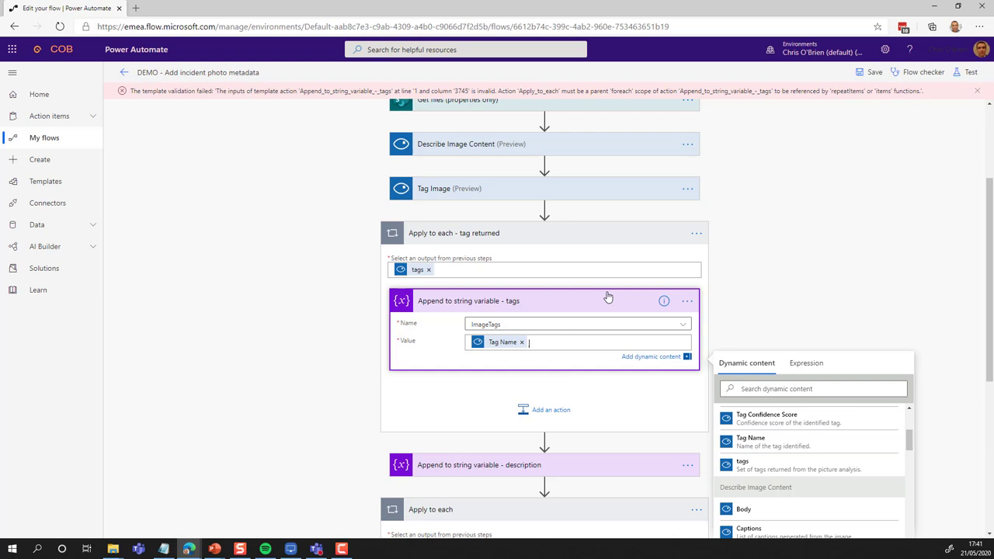
- Save the flow and leave the flow editor, accepting the prompt about leaving the page
left_click(872, 73)
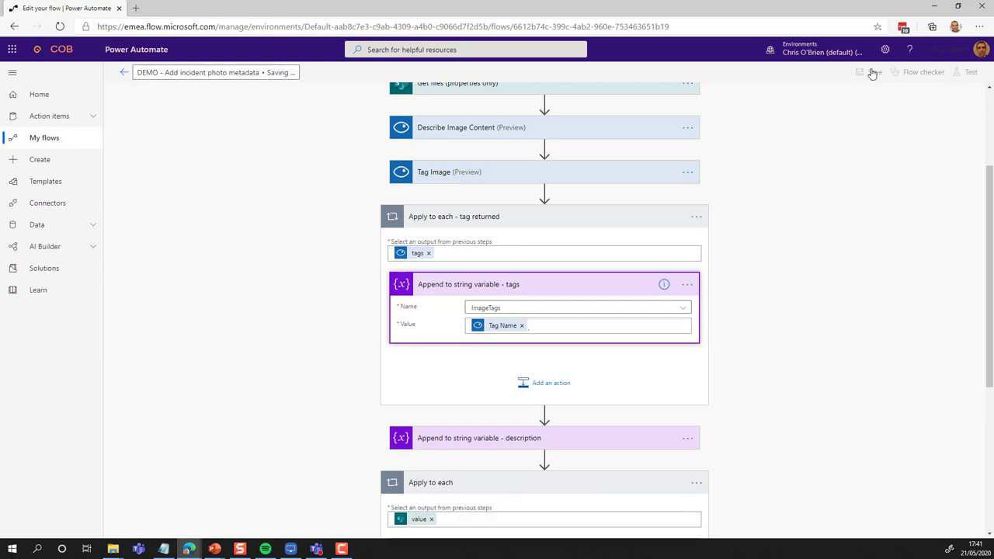
left_click(746, 129)
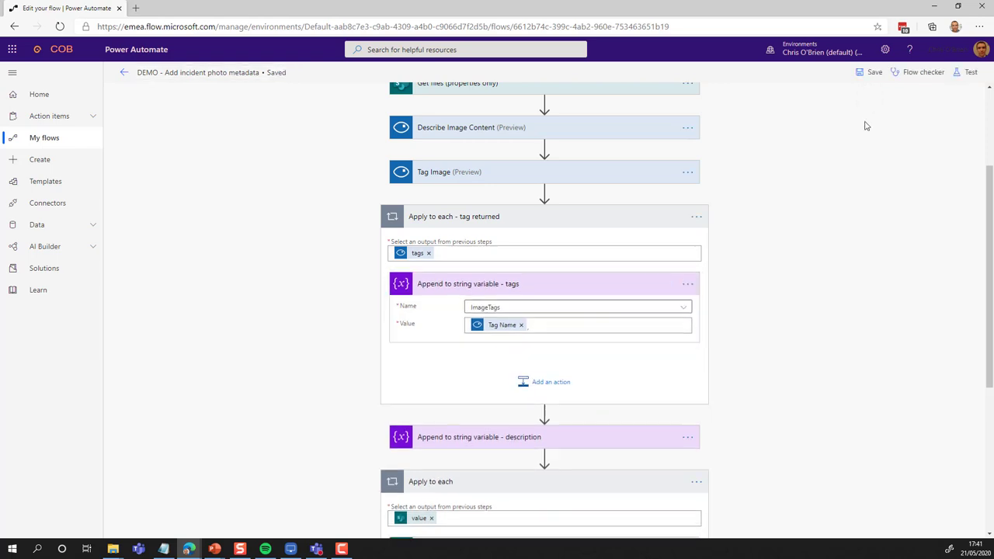
left_click(124, 72)
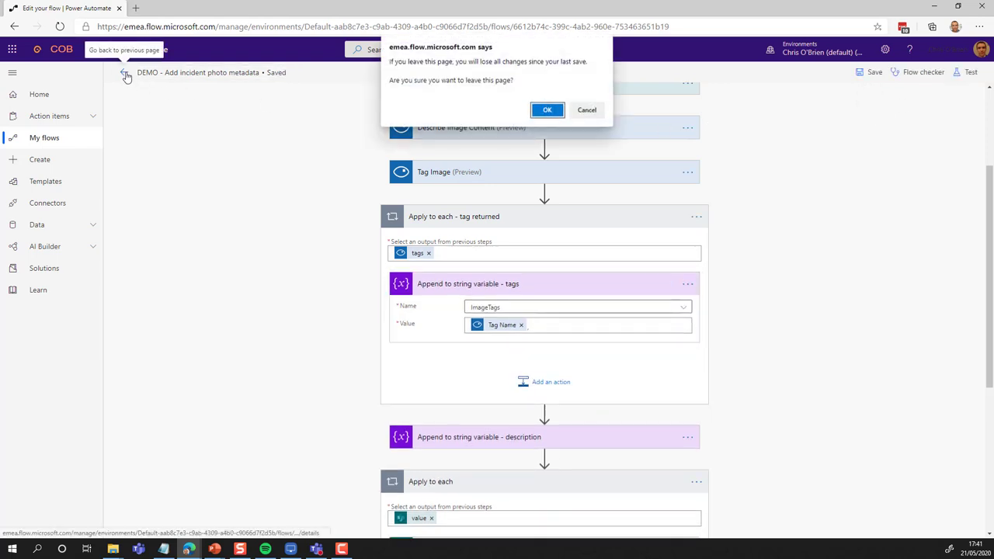
left_click(546, 111)
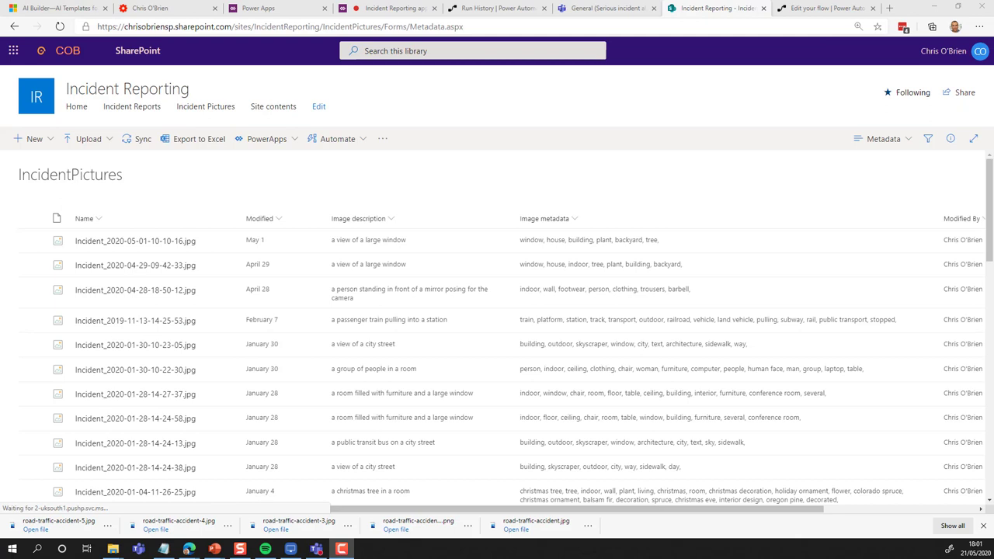
- Upload road-traffic-accident-5.jpg from File Explorer into the IncidentPictures library
key("super+e")
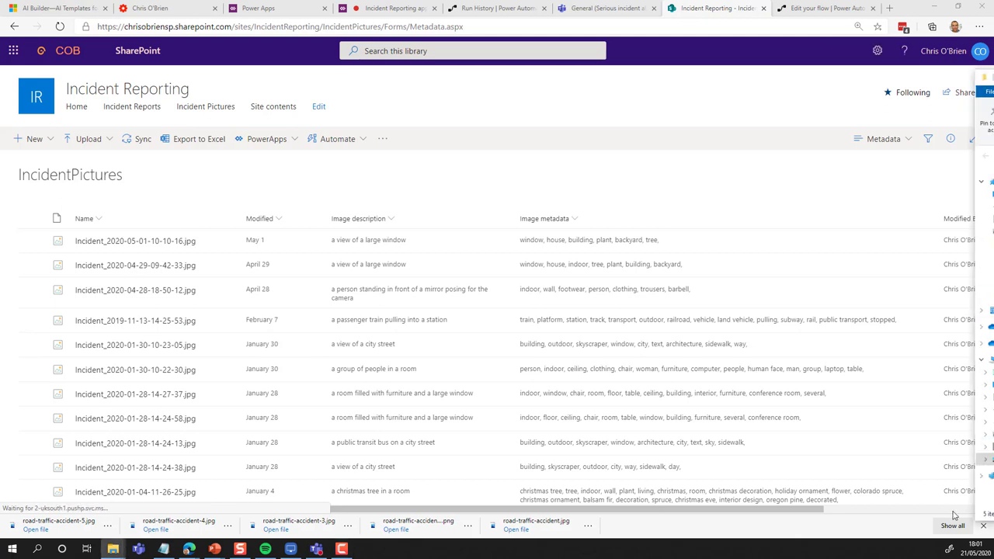
left_click(983, 526)
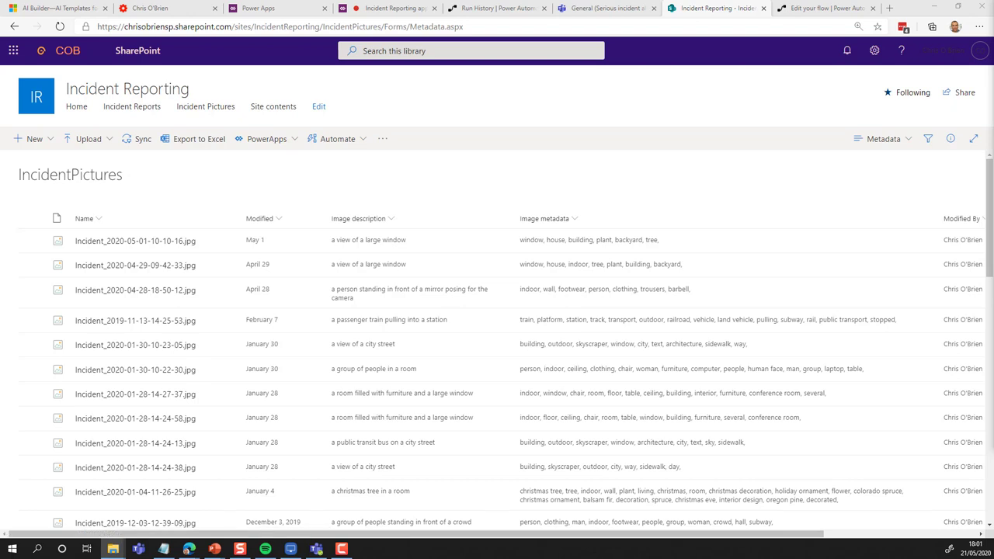
key("alt+Tab")
key("alt+Tab")
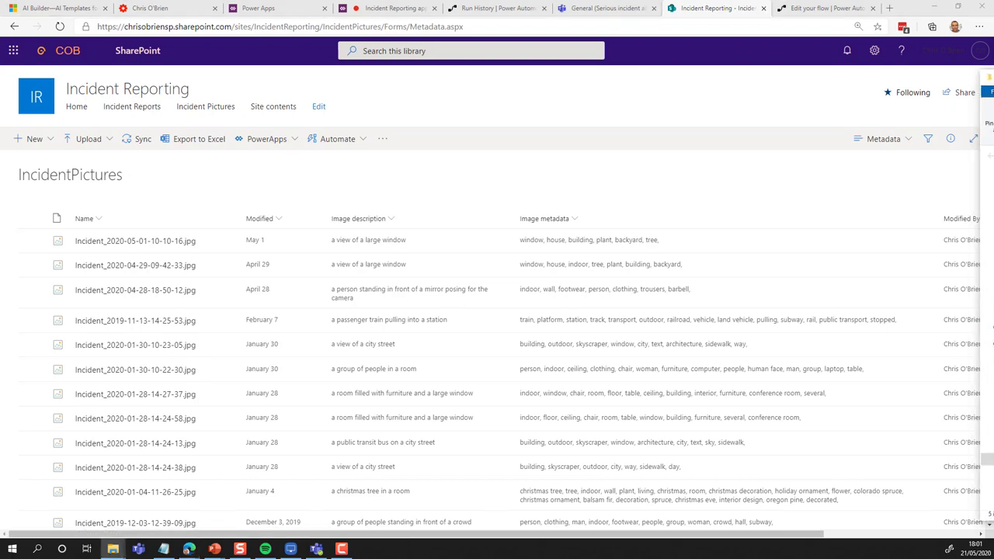
left_click_drag(565, 307, 551, 223)
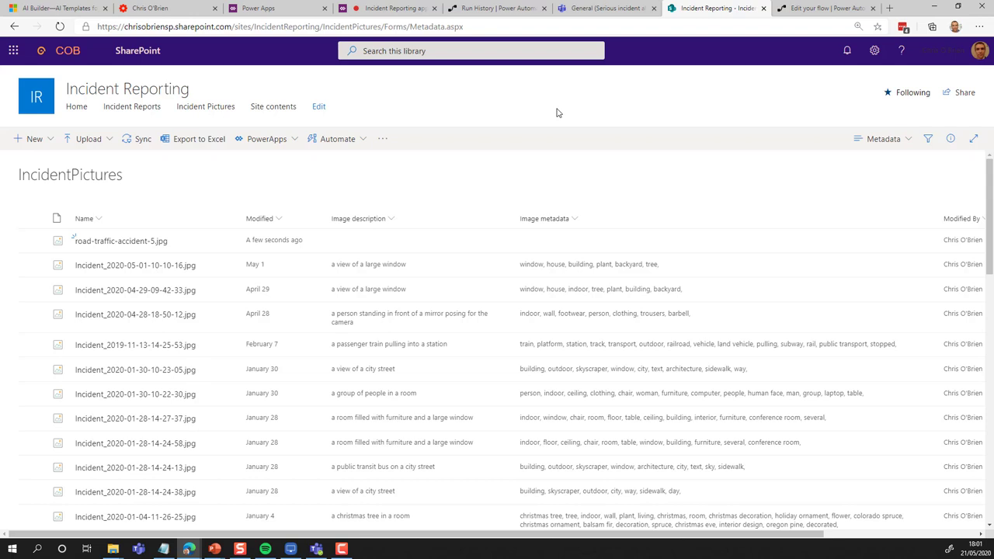
- Switch to Power Automate and open the most recent run of the DEMO - Add incident photo metadata flow
left_click(497, 9)
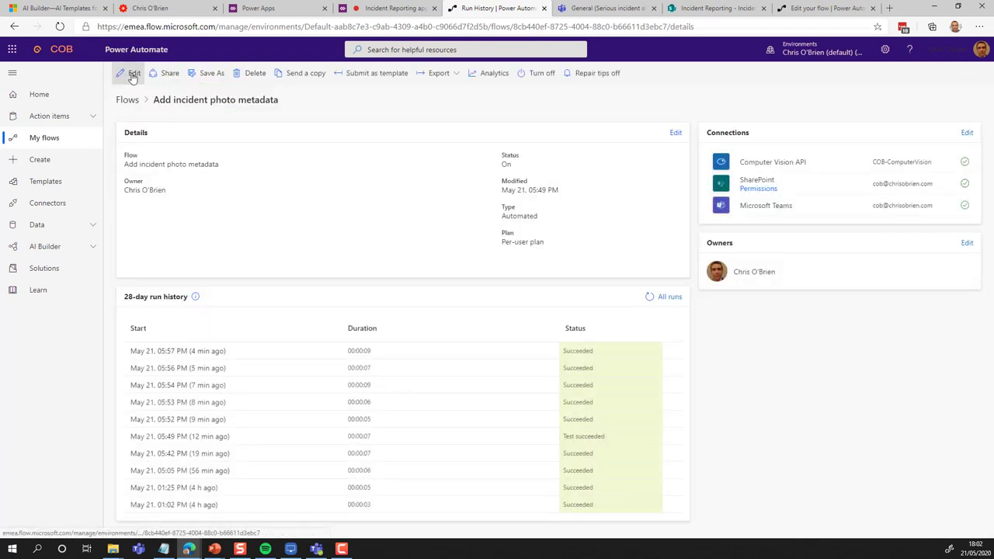
left_click(51, 139)
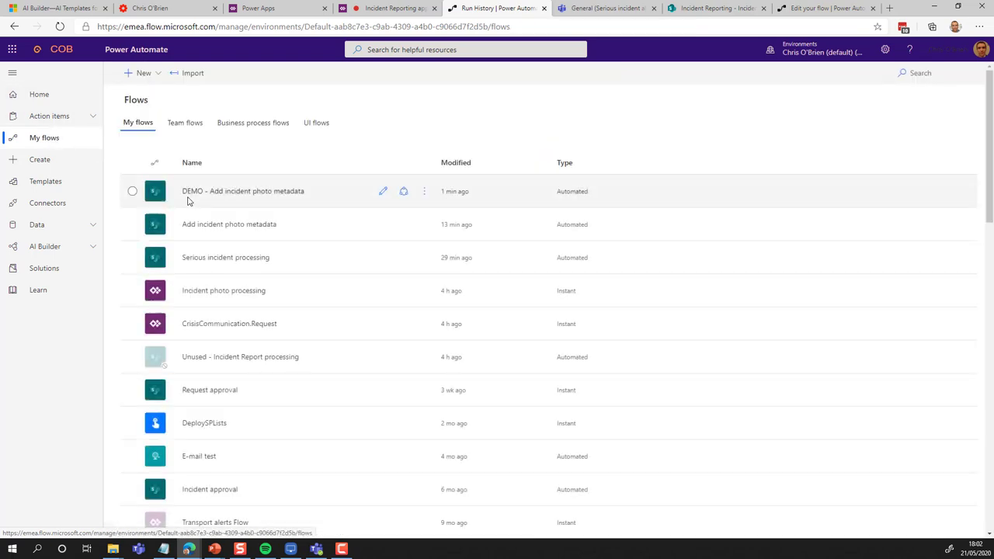
left_click(281, 193)
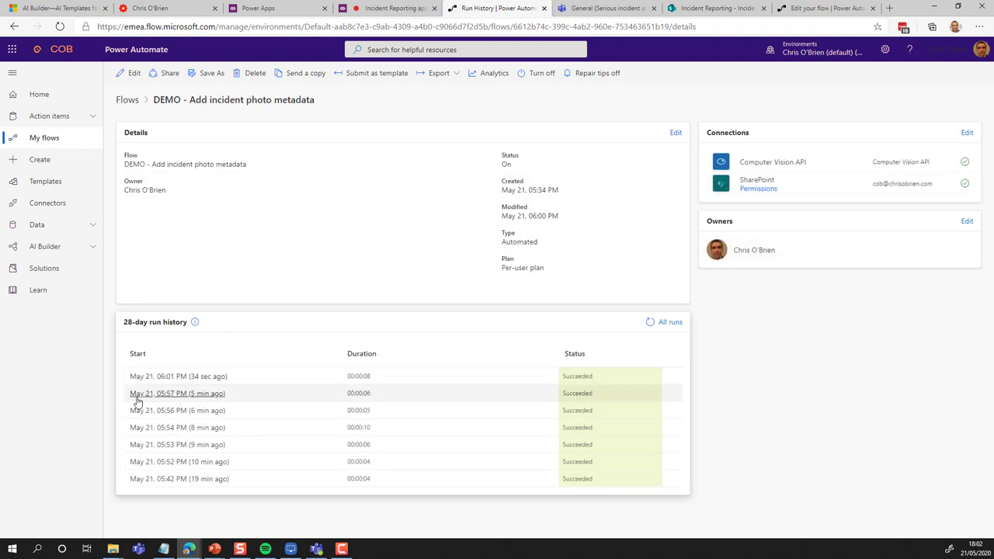
left_click(164, 377)
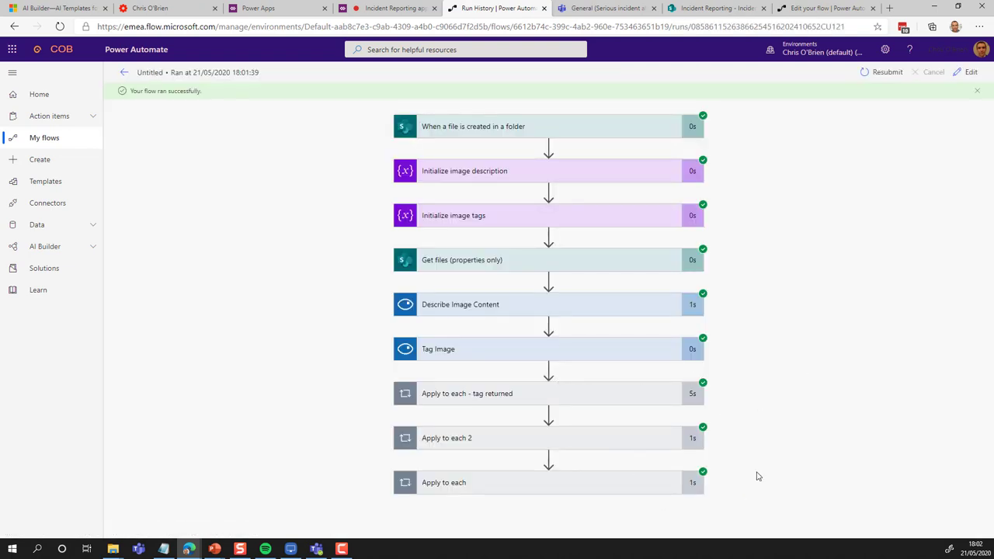
- Review the Describe Image Content captions and Tag Image tags in the run, and check the uploaded photo's columns in the IncidentPictures library
left_click(534, 310)
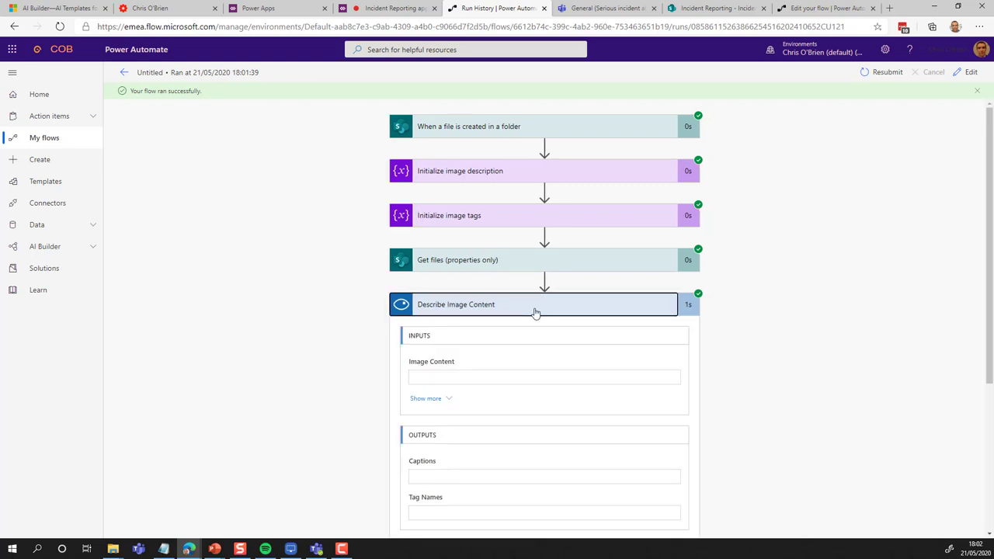
scroll(637, 401, "down", 2)
scroll(627, 402, "down", 3)
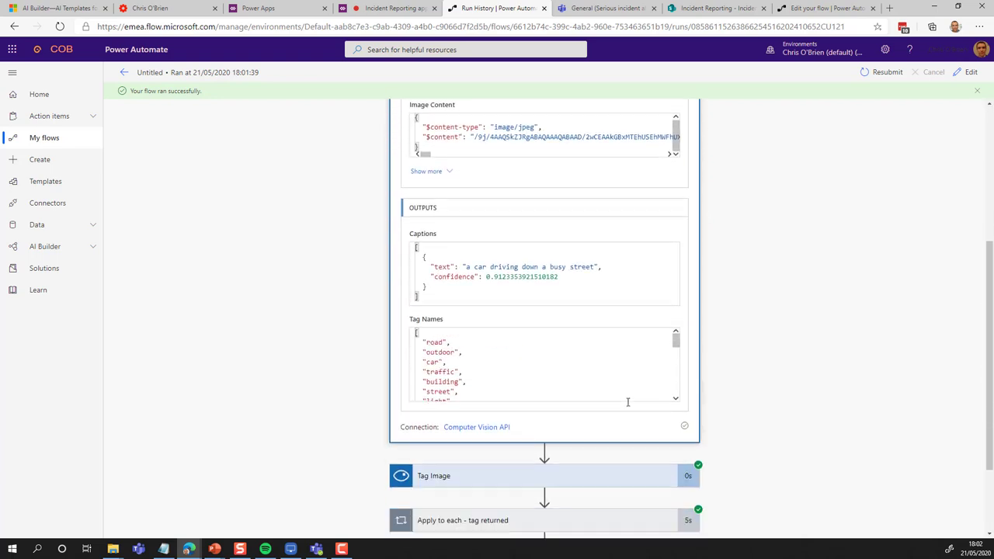
left_click(588, 401)
scroll(613, 389, "down", 4)
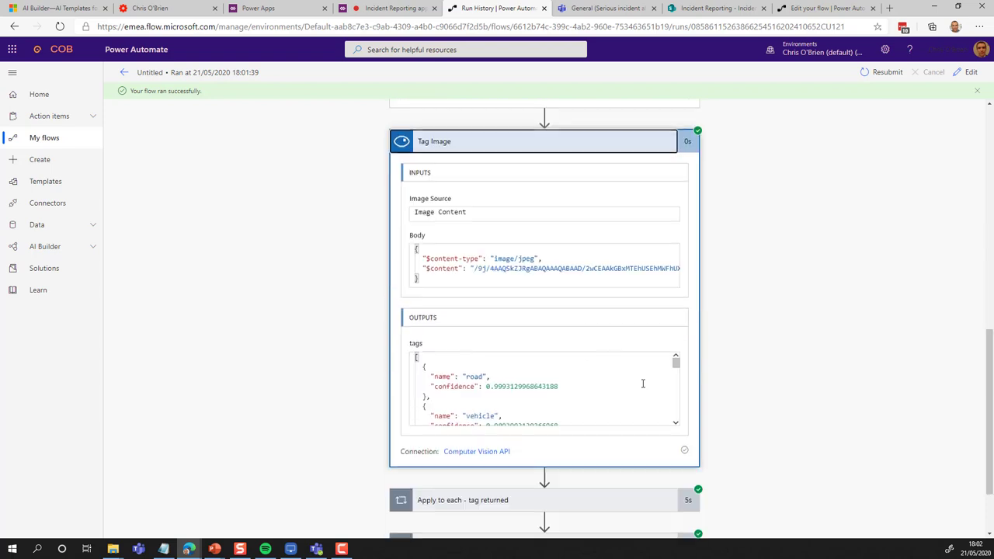
scroll(642, 381, "down", 3)
mouse_move(677, 372)
left_mouse_down()
mouse_move(678, 394)
mouse_move(688, 388)
left_mouse_up()
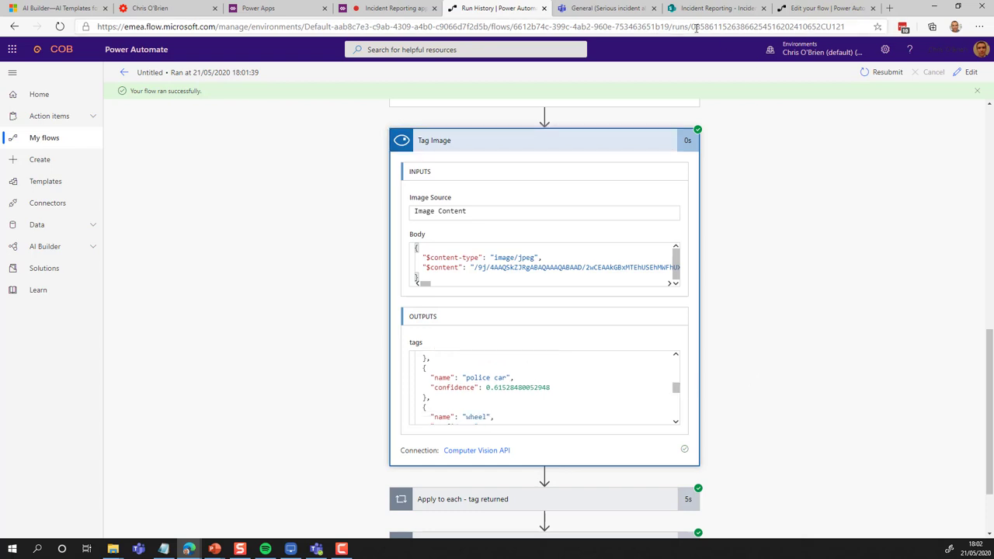
left_click(716, 8)
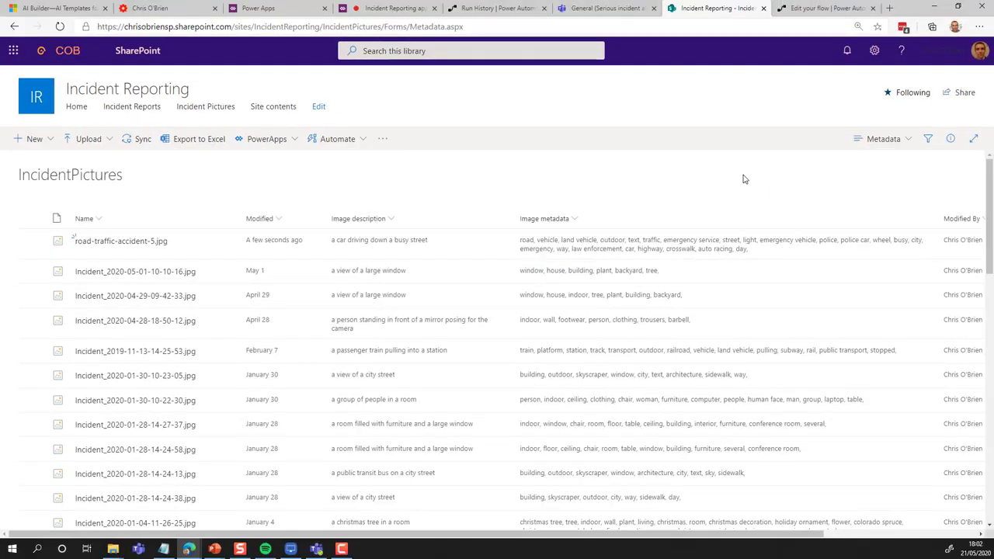
- Inspect the inputs and outputs of Update file properties inside the run's Apply to each, and return to the IncidentPictures library
left_click(492, 11)
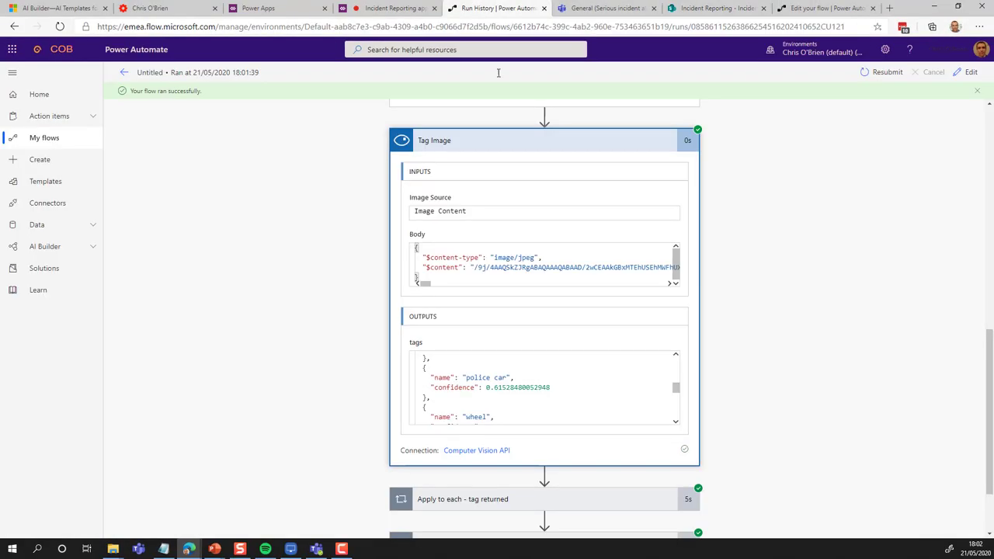
scroll(771, 397, "down", 2)
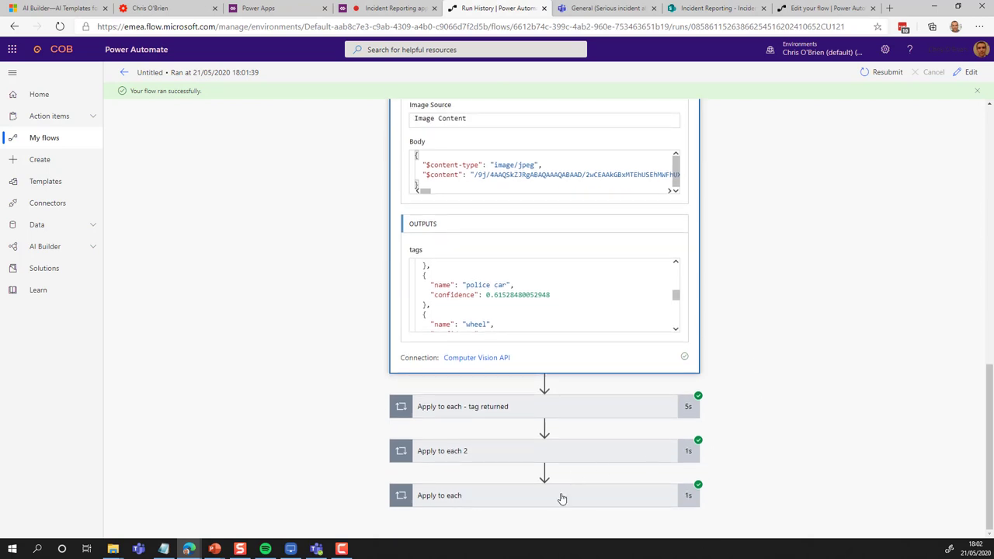
left_click(563, 497)
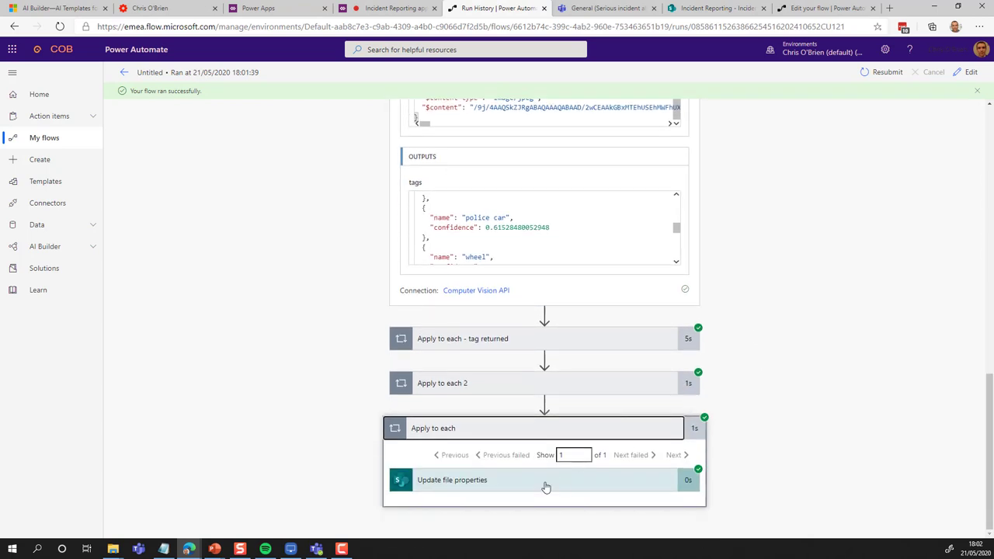
left_click(626, 478)
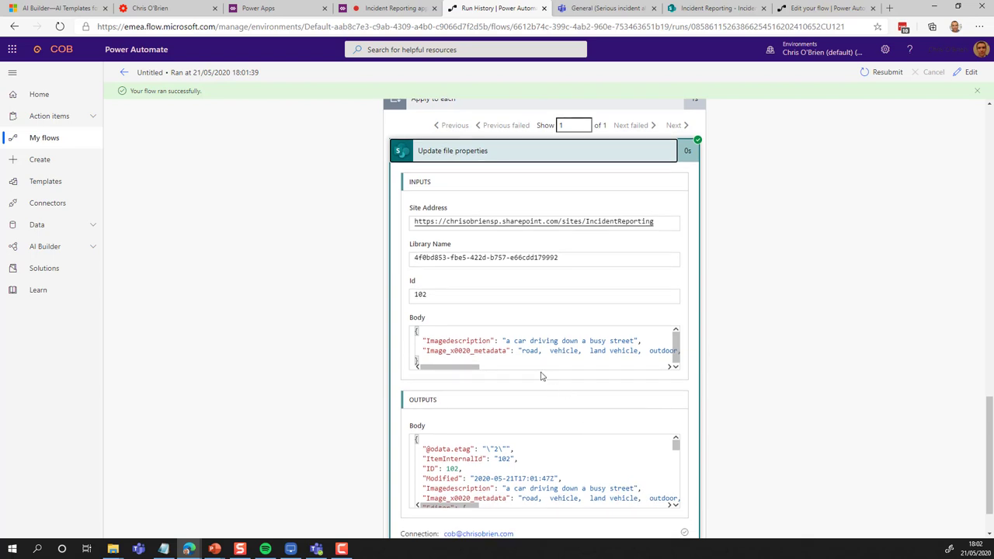
scroll(551, 464, "down", 8)
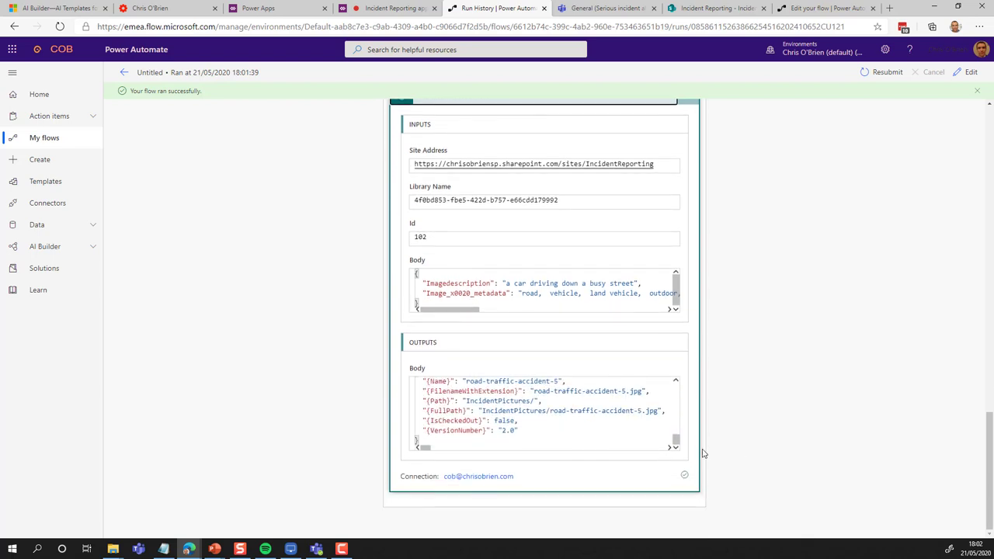
scroll(777, 375, "up", 2)
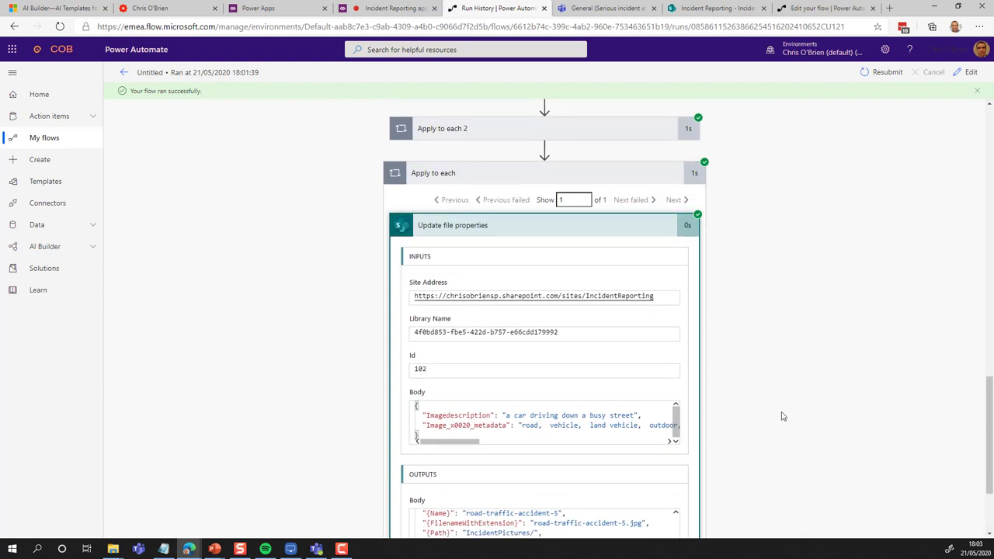
left_click(728, 7)
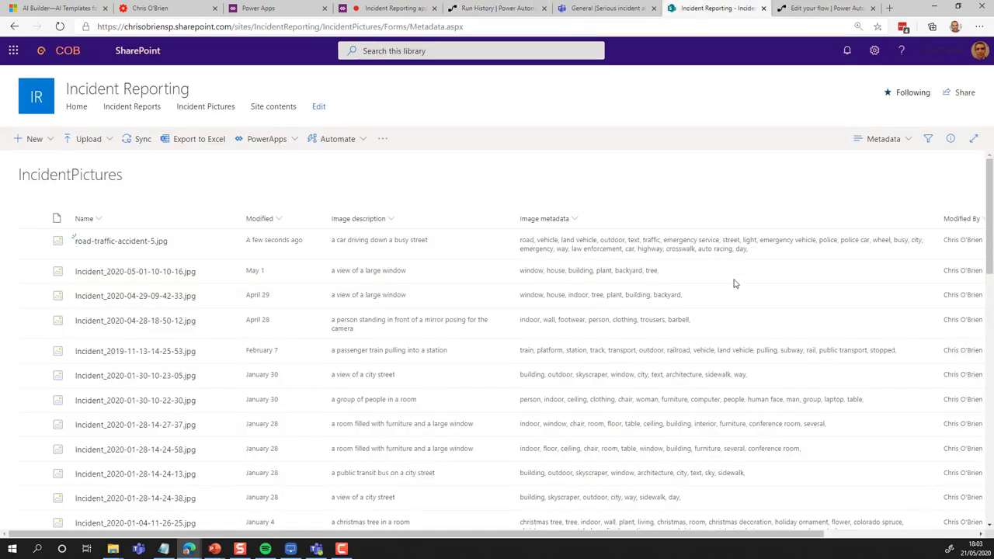